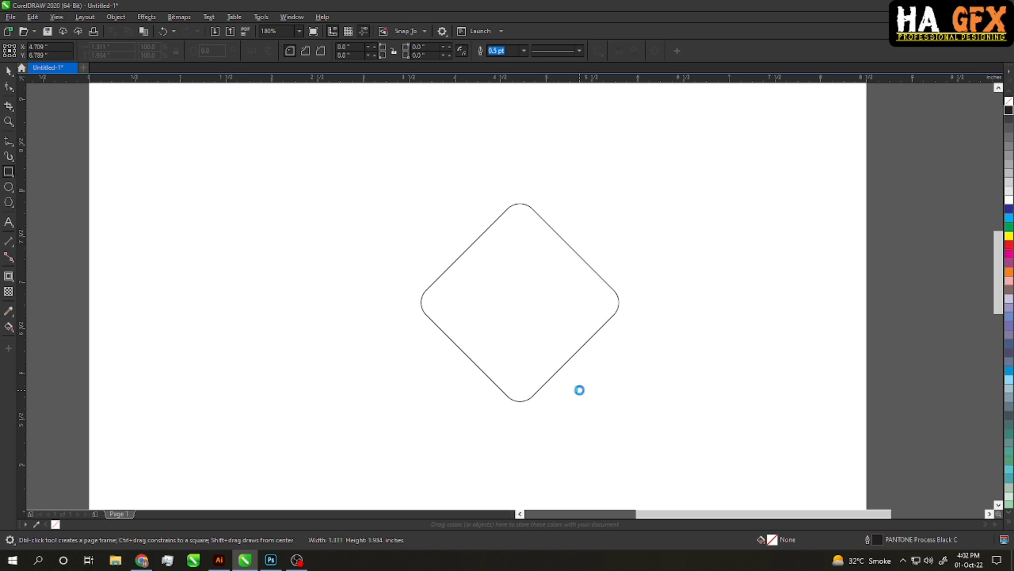
Select the upright rectangle together with the rounded diamond and centre the two shapes on each other
key("space")
left_click(597, 336, "shift")
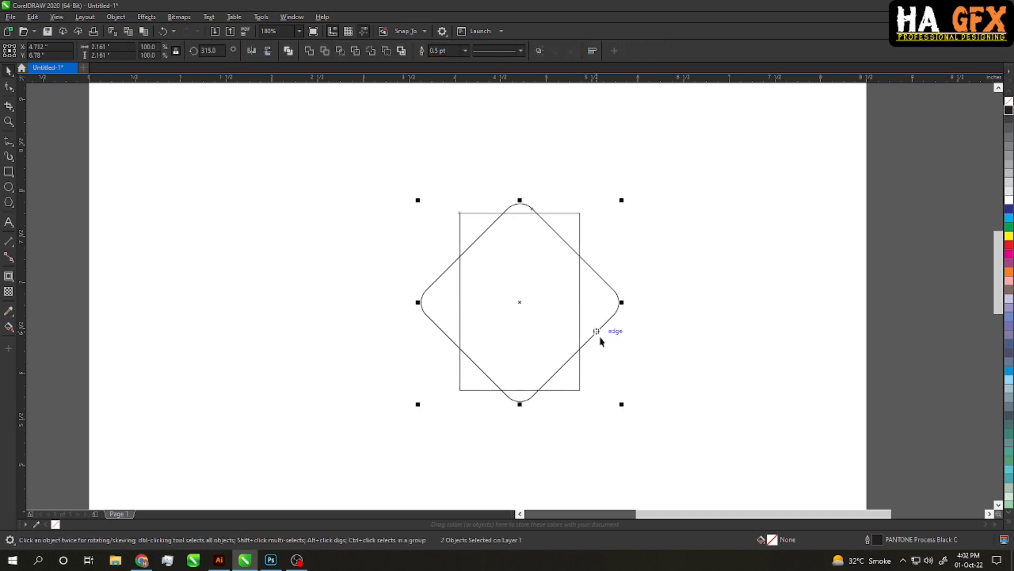
left_click(591, 253)
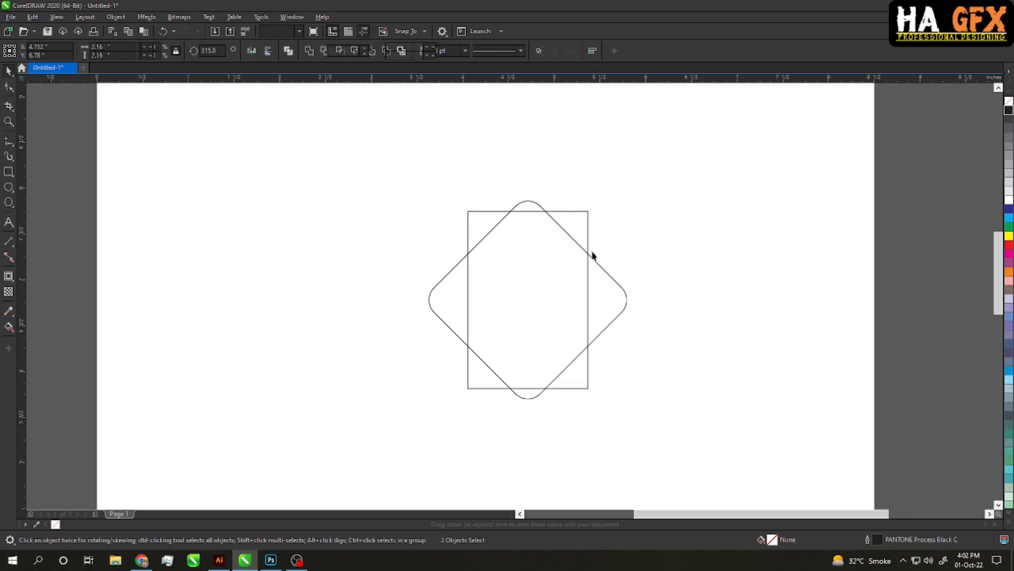
Round all four corners of the upright rectangle to a radius of about 0.159 inches
left_click(587, 234)
left_click(12, 88)
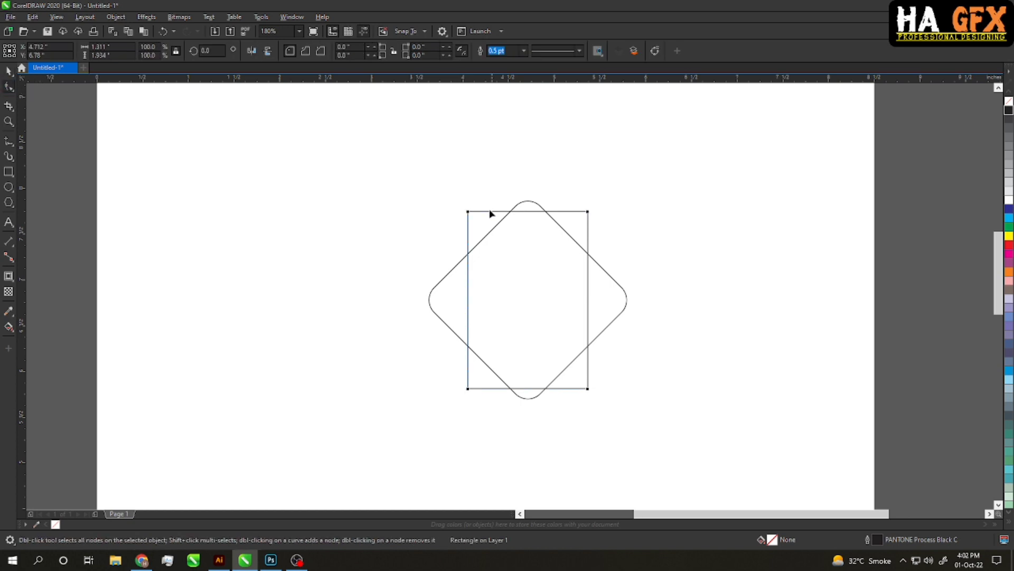
left_click_drag(468, 212, 483, 220)
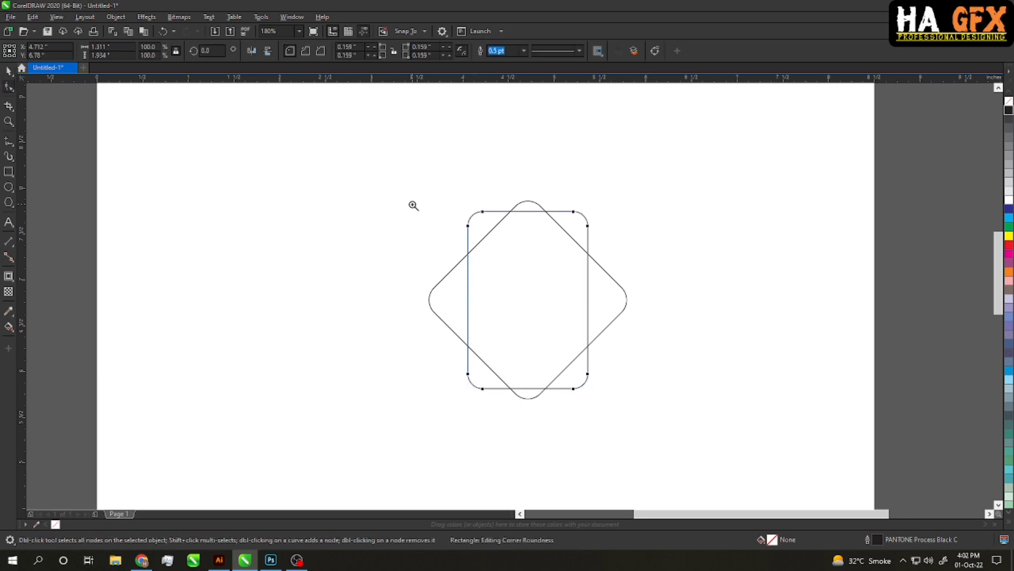
Set the outline width of the upright rounded rectangle to 3.0 pt
left_click_drag(402, 181, 670, 455)
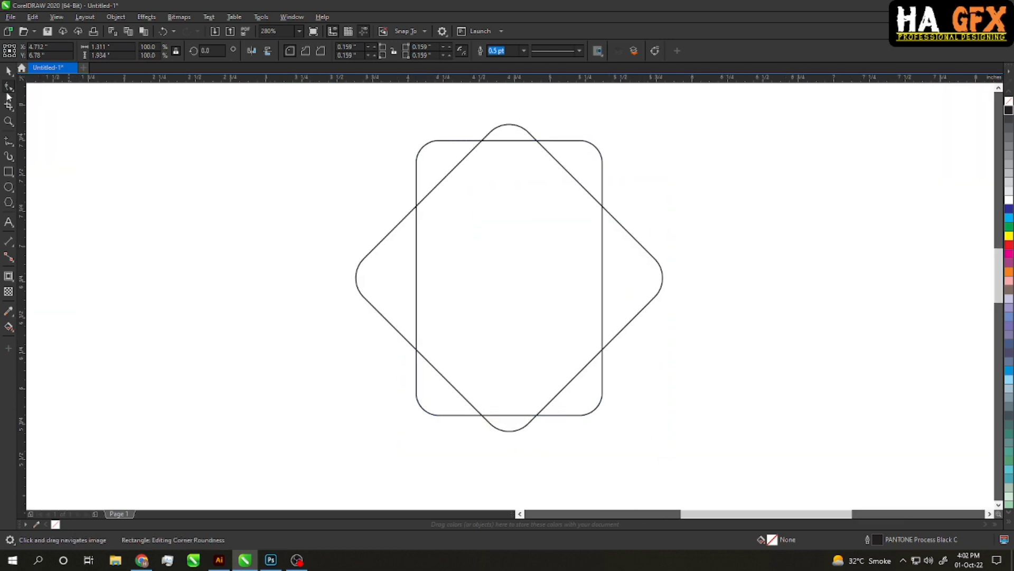
left_click(8, 70)
left_click(249, 206)
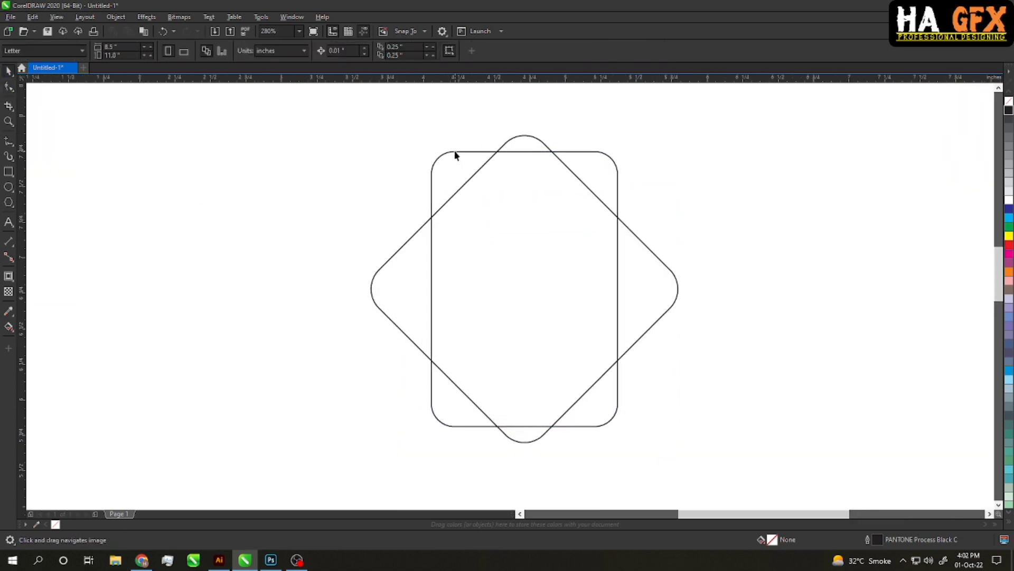
left_click(455, 153)
left_click(522, 52)
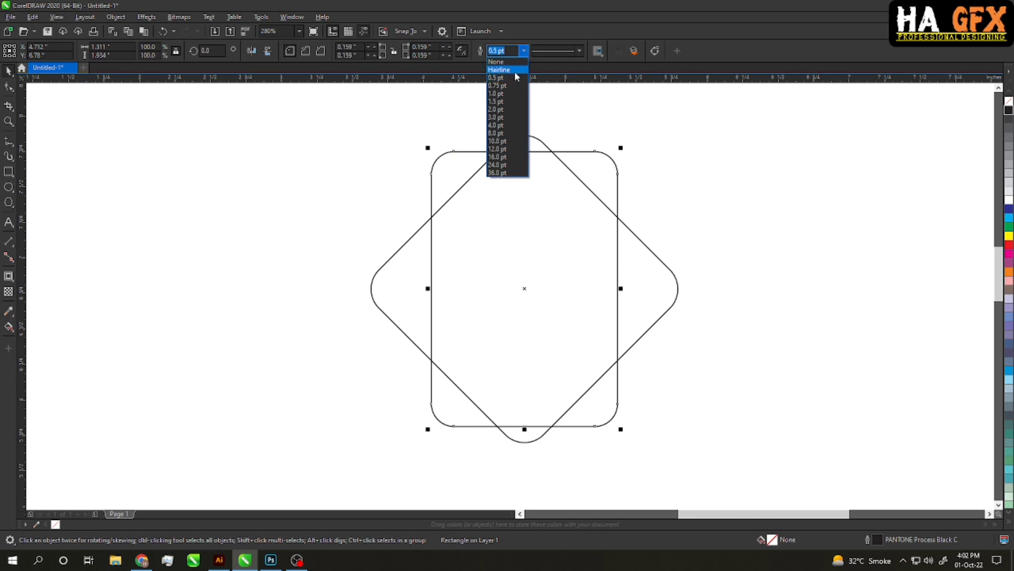
left_click(510, 118)
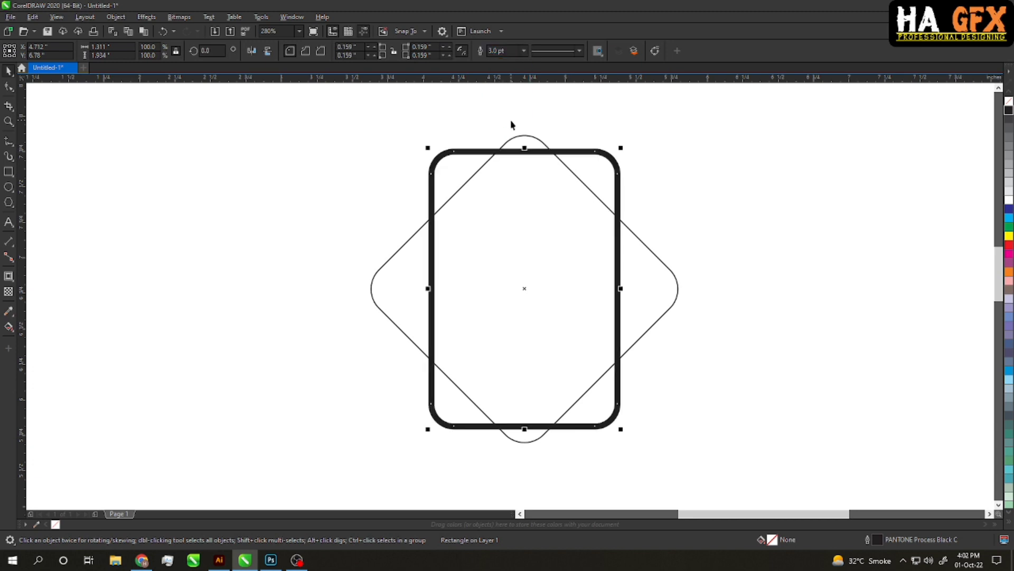
Set the outline width of the rounded diamond to 3.0 pt
left_click(535, 138)
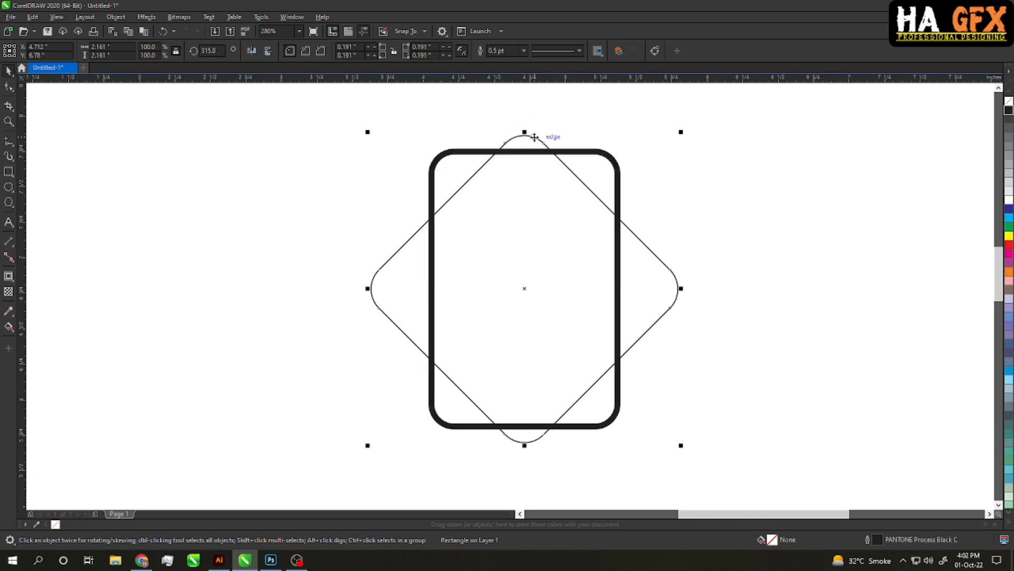
left_click(524, 51)
left_click(504, 122)
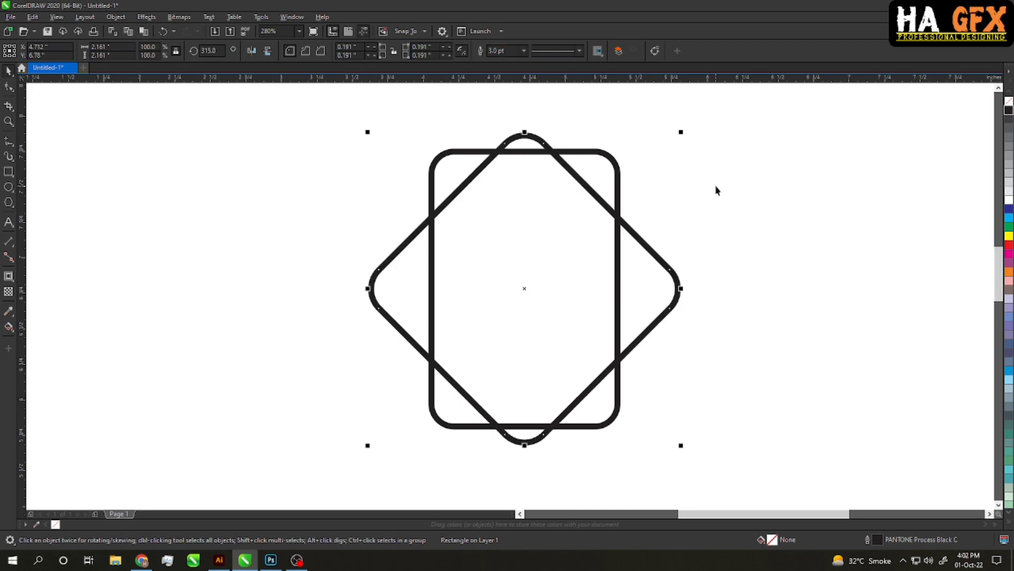
left_click(702, 235)
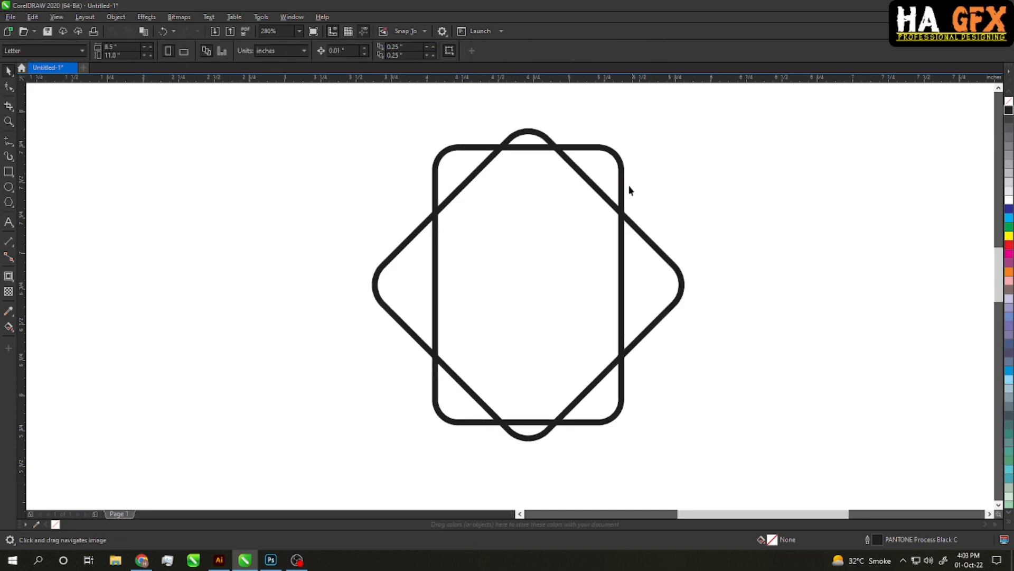
left_click(620, 182)
left_click_drag(681, 209, 689, 217)
left_click(689, 230)
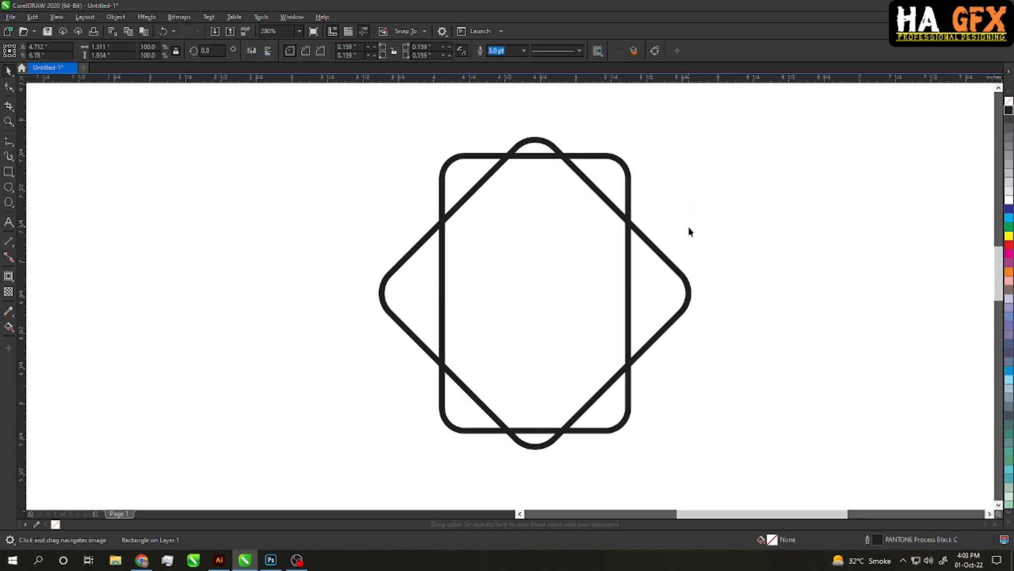
left_click(658, 258)
left_click_drag(654, 254, 656, 263)
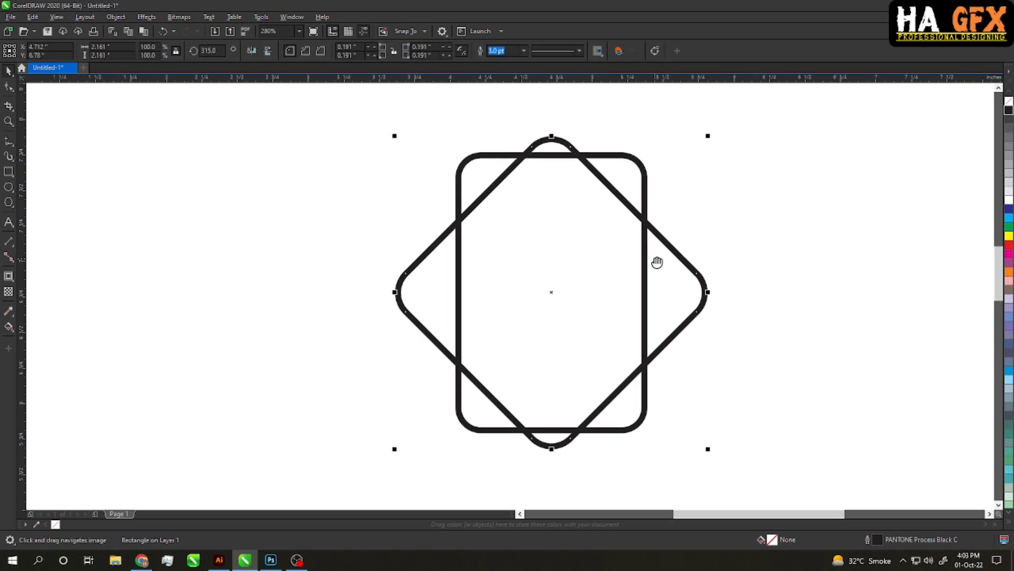
left_click(254, 277)
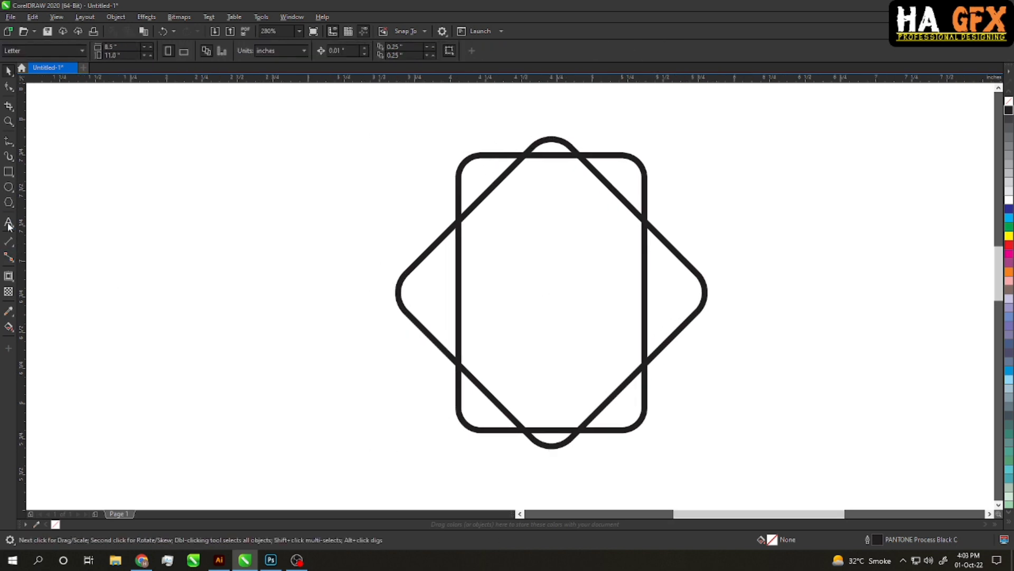
right_click(370, 218)
left_click(491, 161)
left_click(490, 154)
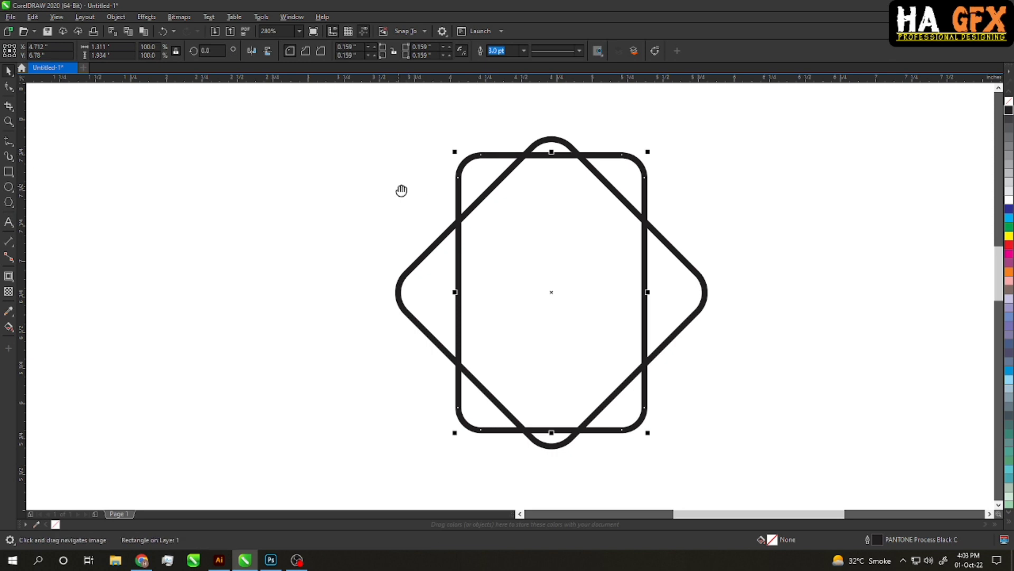
left_click_drag(401, 190, 407, 190)
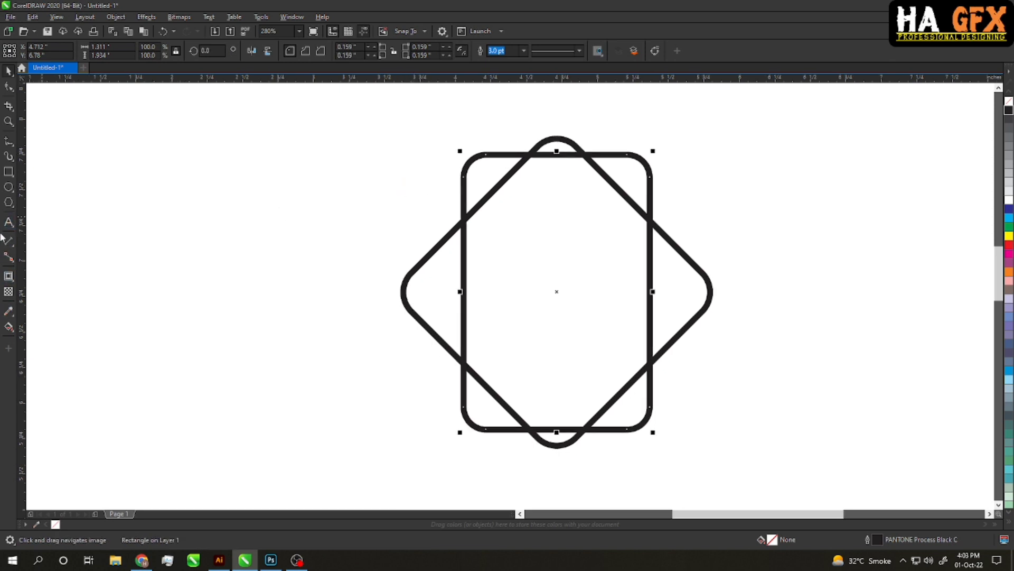
Add the text "ctrl+shift+q" and place it to the left of the two overlapping shapes
key("F8")
left_click(184, 307)
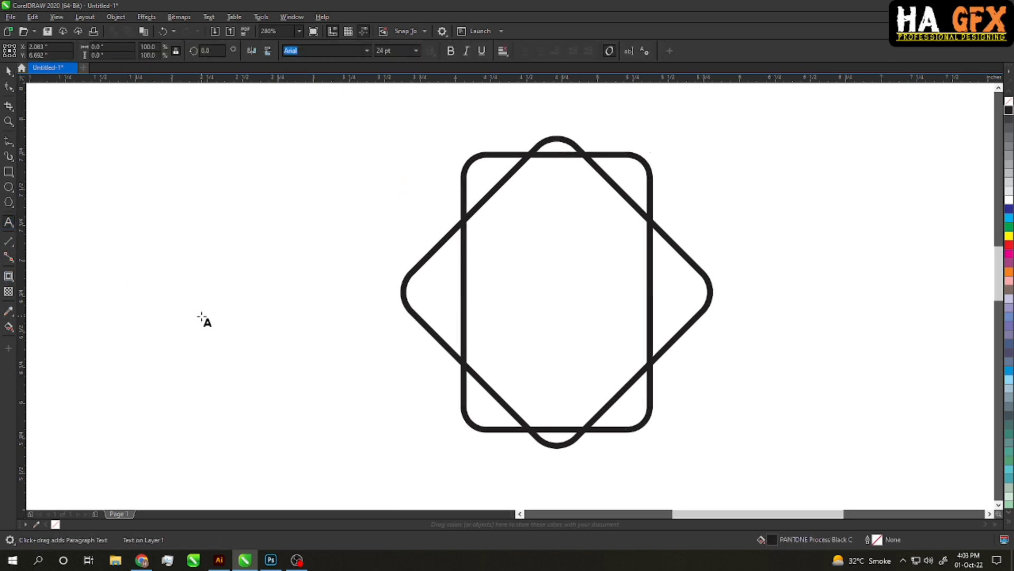
type("c")
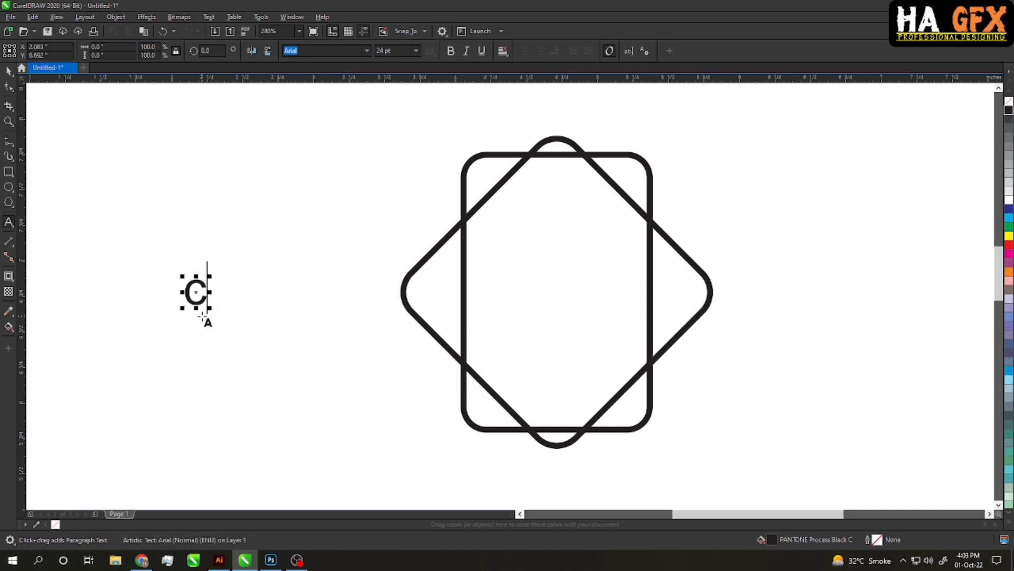
type("trl")
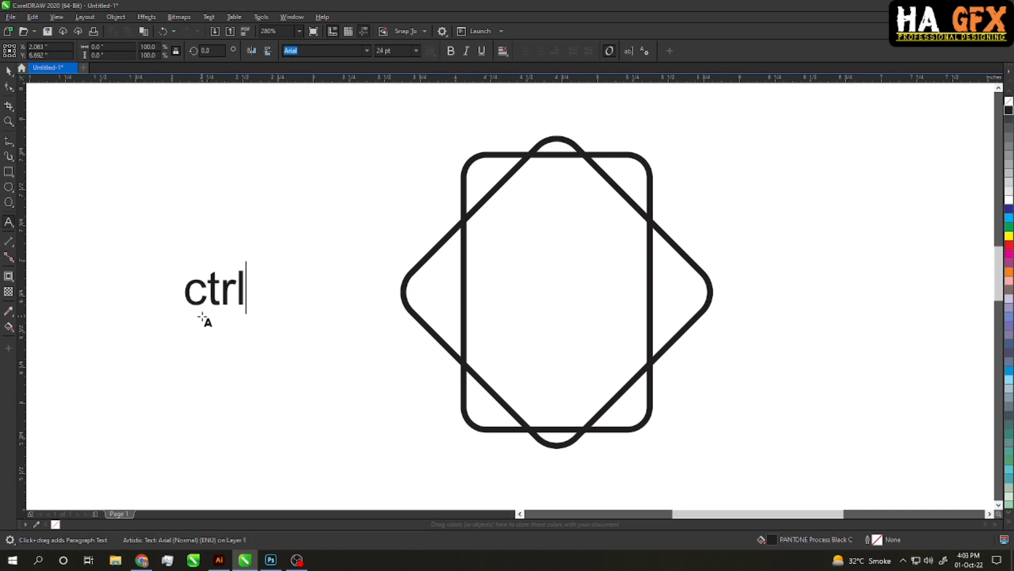
type("+shift")
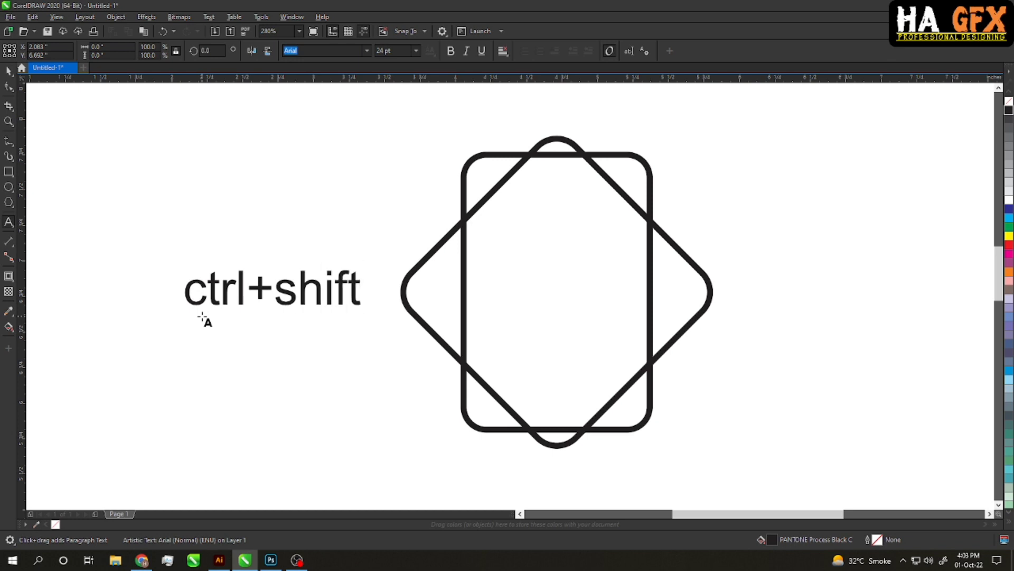
type("+q")
left_click(8, 70)
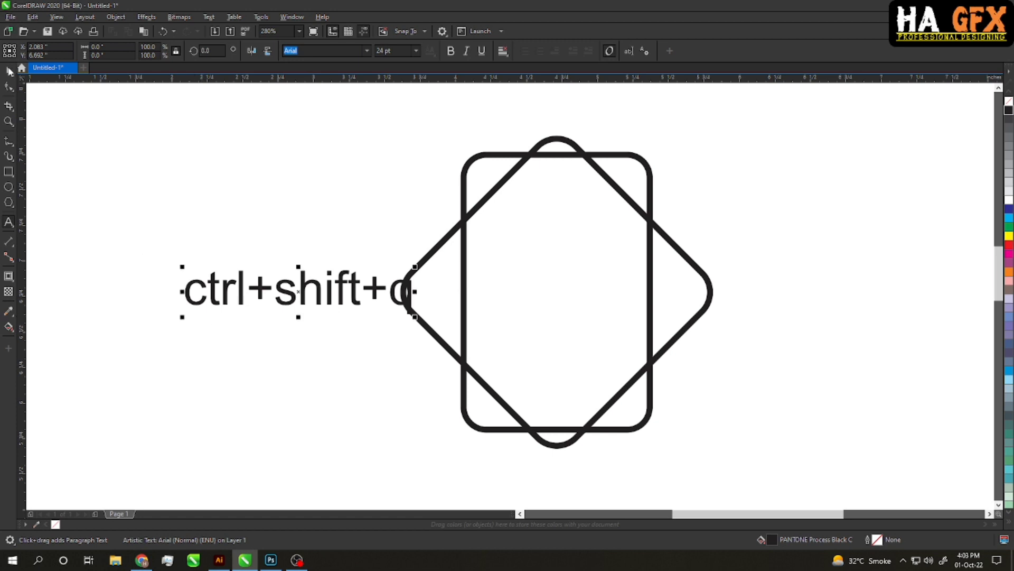
left_click_drag(343, 275, 255, 187)
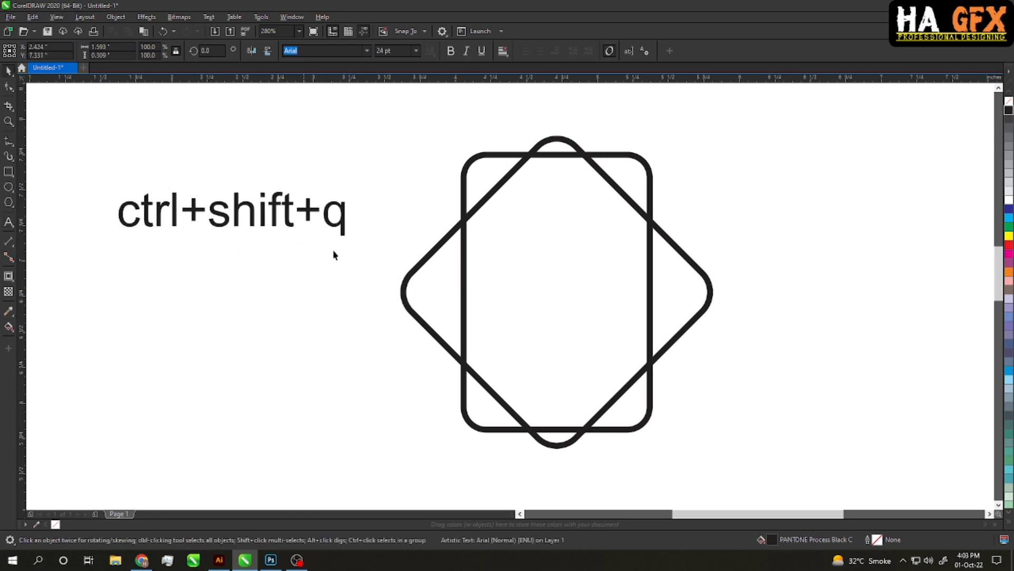
Convert the outlines of the rounded rectangle and the diamond into filled objects
left_click(460, 194)
left_click(464, 192)
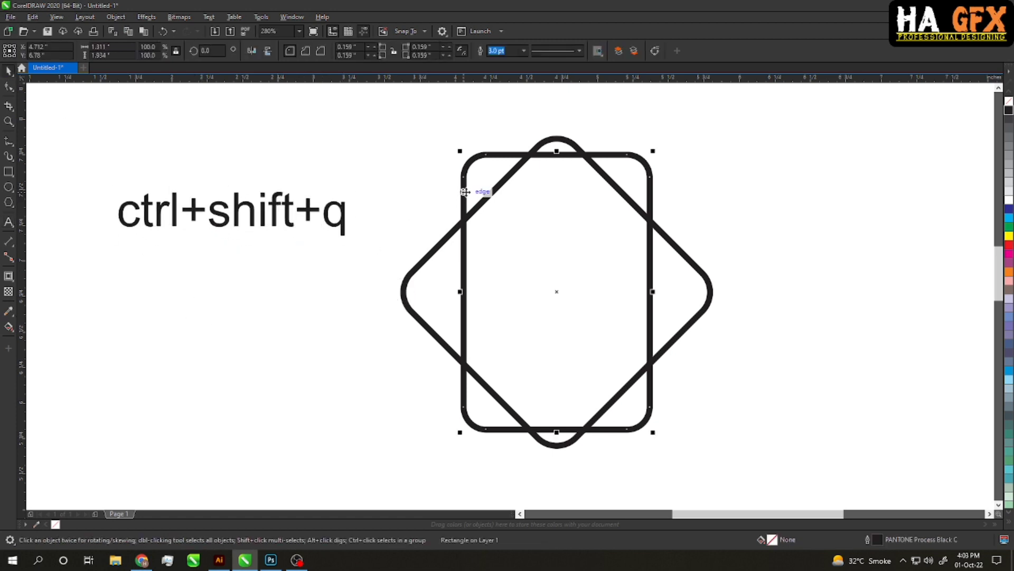
left_click(662, 239)
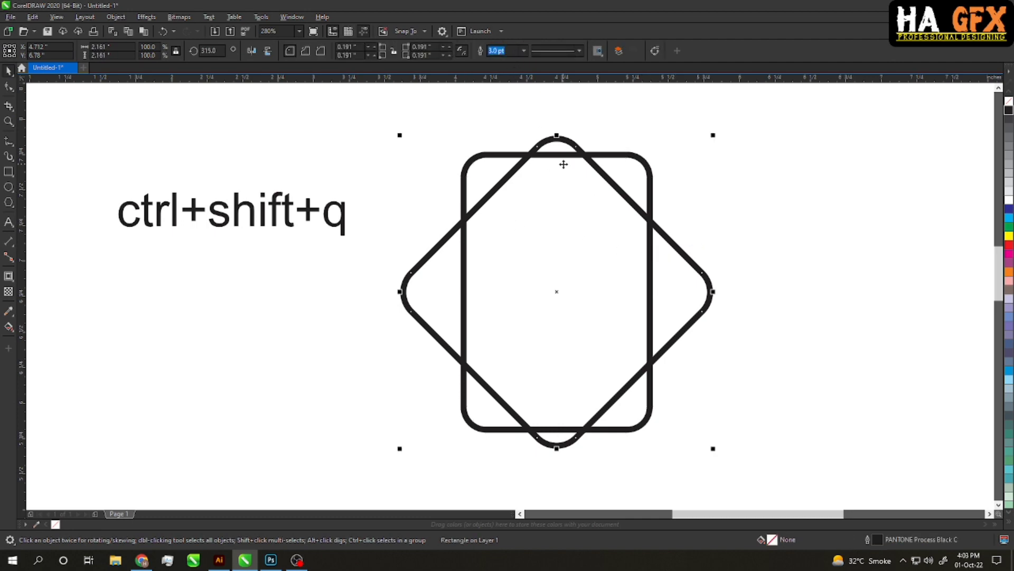
key("ctrl+shift+q")
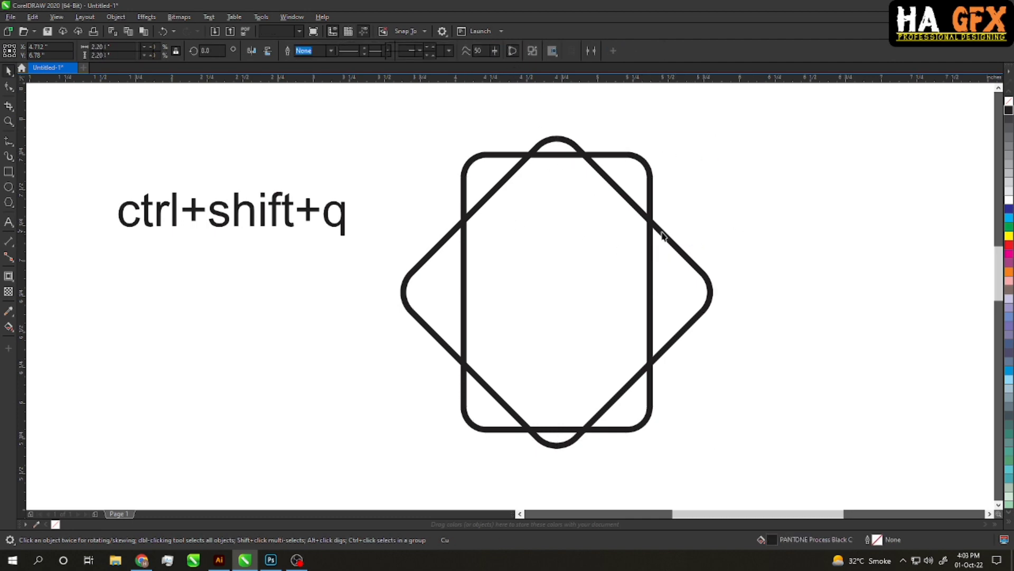
left_click(342, 228)
left_click(342, 228)
left_click(396, 217)
Draw a narrow upright rectangle about 0.115 by 1.262 inches over the right side of the rounded rectangle, spanning both diamond crossings
left_click_drag(379, 218, 297, 220)
left_click(8, 172)
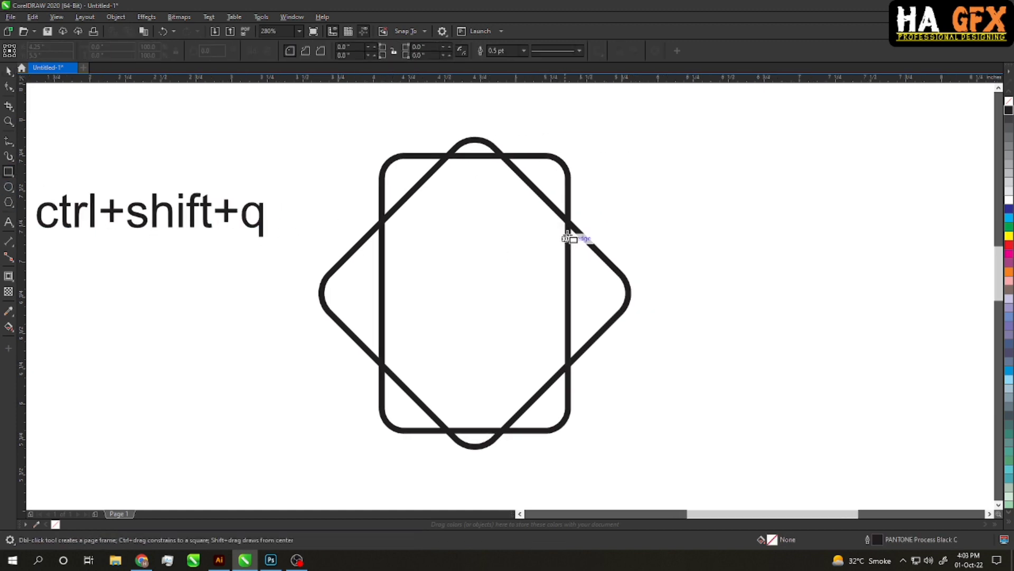
scroll(550, 256, "up", 2)
left_click_drag(569, 139, 605, 491)
key("space")
left_click_drag(459, 378, 486, 395)
Copy the narrow upright rectangle onto the left side of the rounded rectangle
left_click_drag(631, 341, 233, 356)
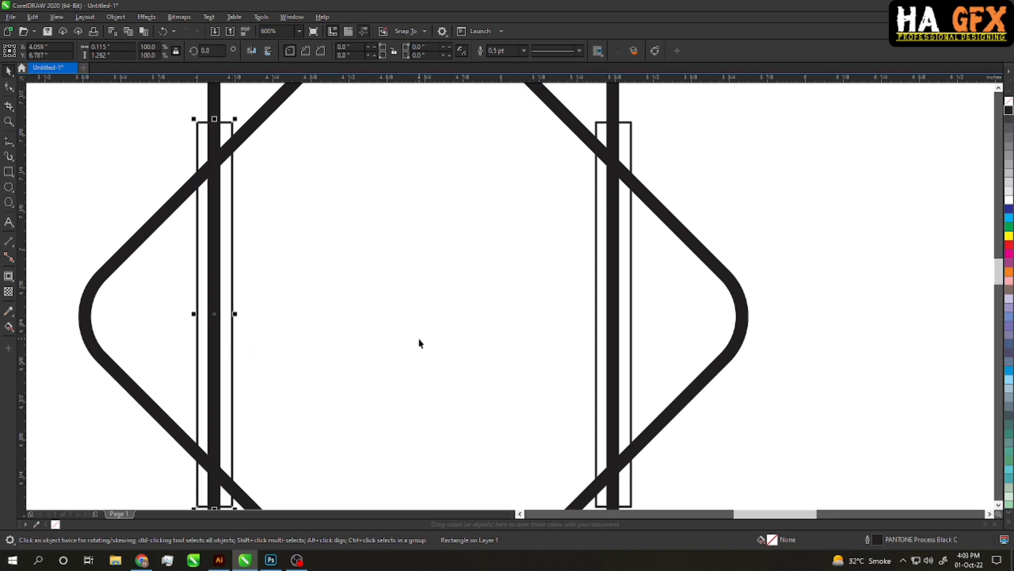
scroll(474, 349, "down", 2)
left_click(569, 235, "shift")
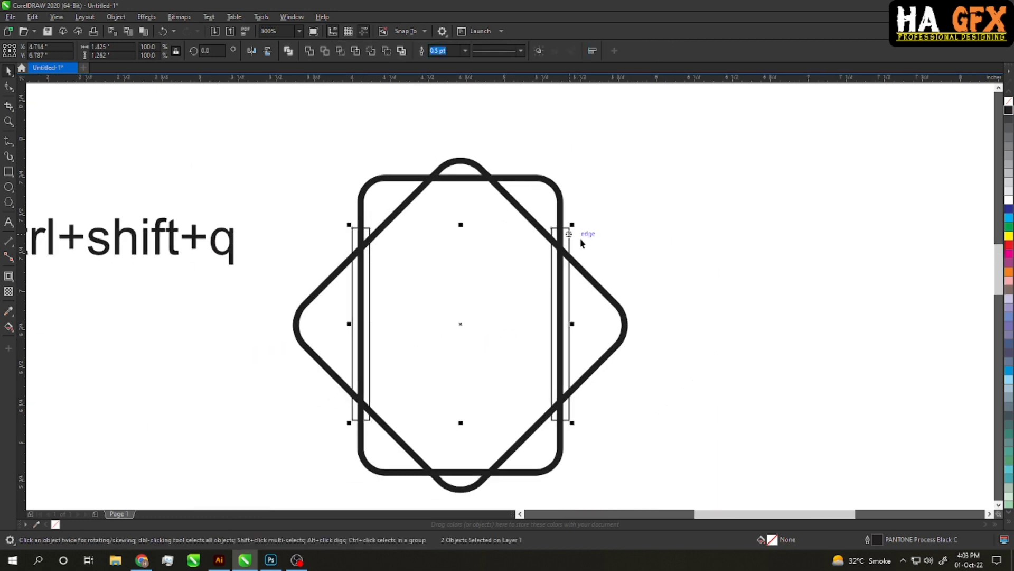
left_click(582, 241)
Place a horizontal copy of the narrow rectangle over the rounded rectangle's top edge and shorten it to about 0.7 inches
left_click_drag(569, 234, 538, 179)
right_click(686, 203)
left_click(685, 203)
scroll(519, 181, "up", 3)
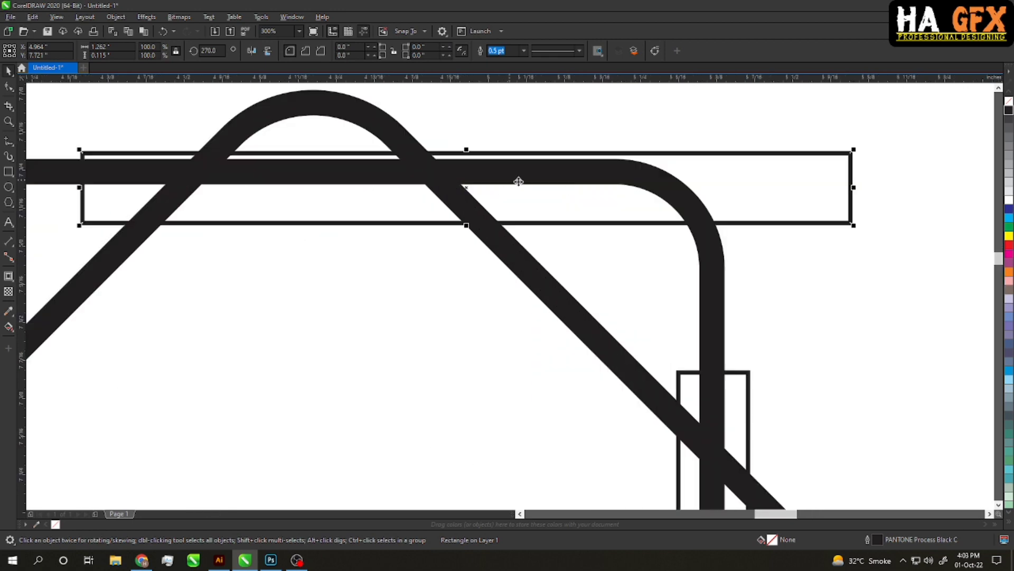
mouse_move(860, 190)
left_mouse_down()
mouse_move(509, 195)
mouse_move(715, 182)
mouse_move(876, 199)
mouse_move(507, 188)
mouse_move(614, 296)
mouse_move(604, 280)
left_mouse_up()
left_click(585, 207)
scroll(568, 205, "down", 2)
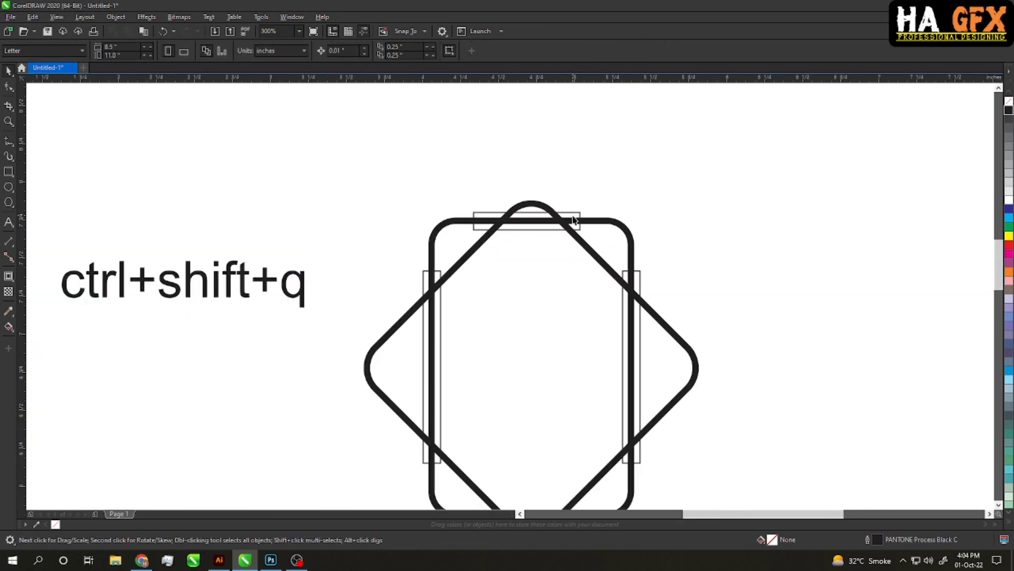
Copy the short horizontal rectangle straight down onto the bottom edge of the rounded rectangle
left_click_drag(575, 217, 573, 415)
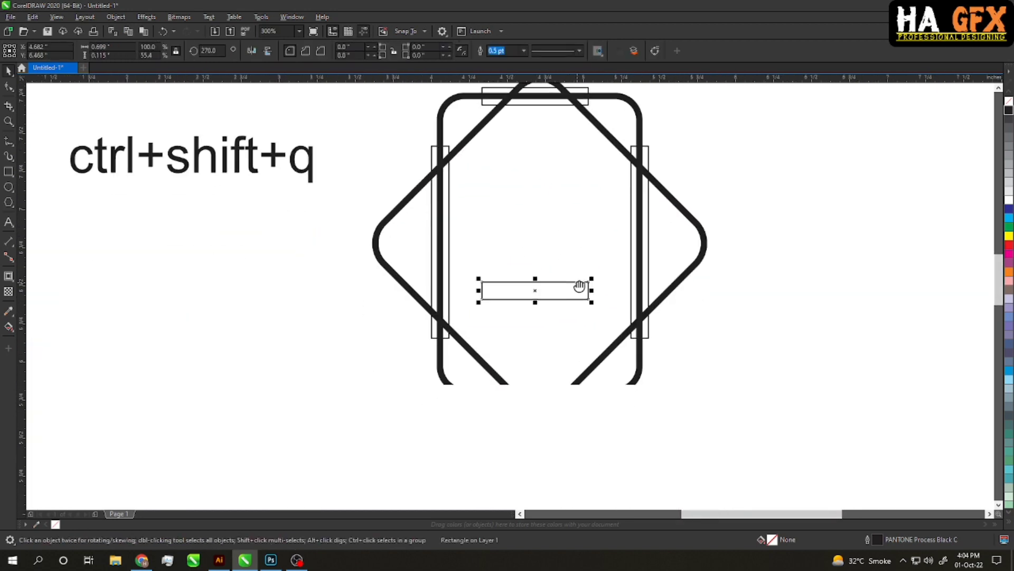
scroll(556, 429, "up", 1)
left_click_drag(573, 174, 570, 365)
scroll(586, 396, "up", 2)
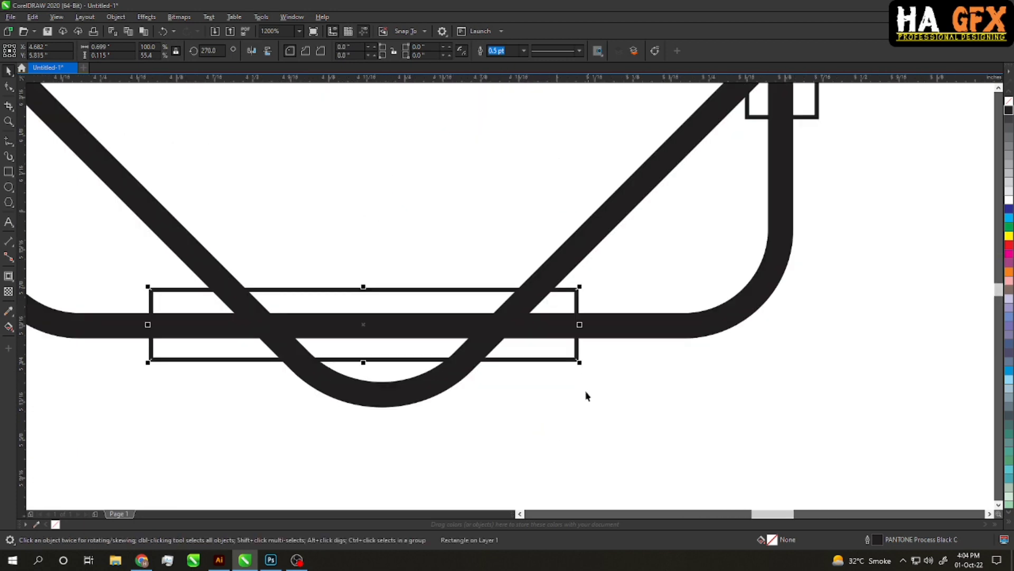
scroll(589, 403, "down", 5)
Weld the narrow rectangles at the top and bottom edges into one object
key("Escape")
key("z")
left_click_drag(296, 215, 707, 442)
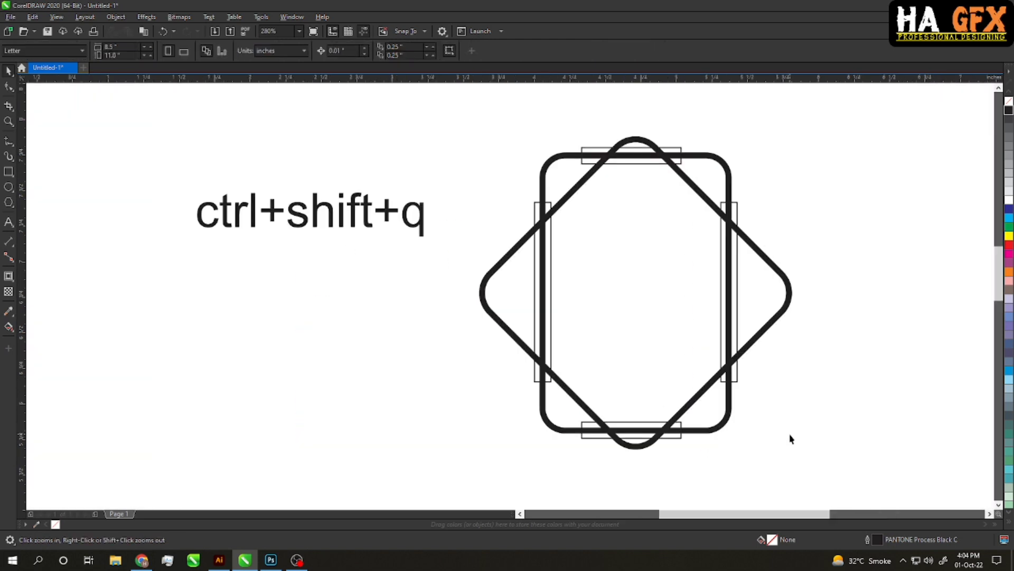
key("space")
left_click(677, 439)
left_click(677, 150, "shift")
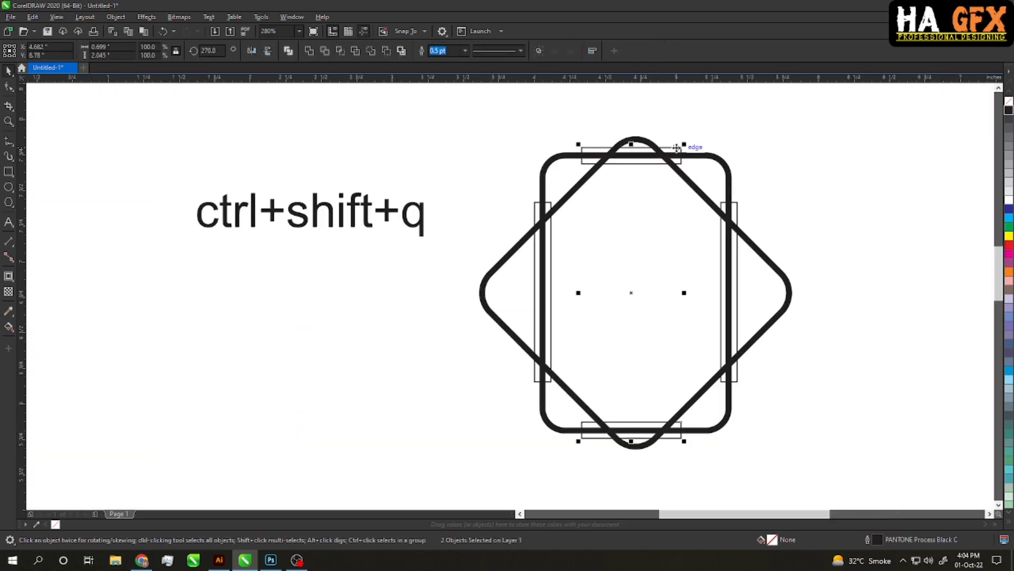
left_click(310, 50)
left_click(444, 170)
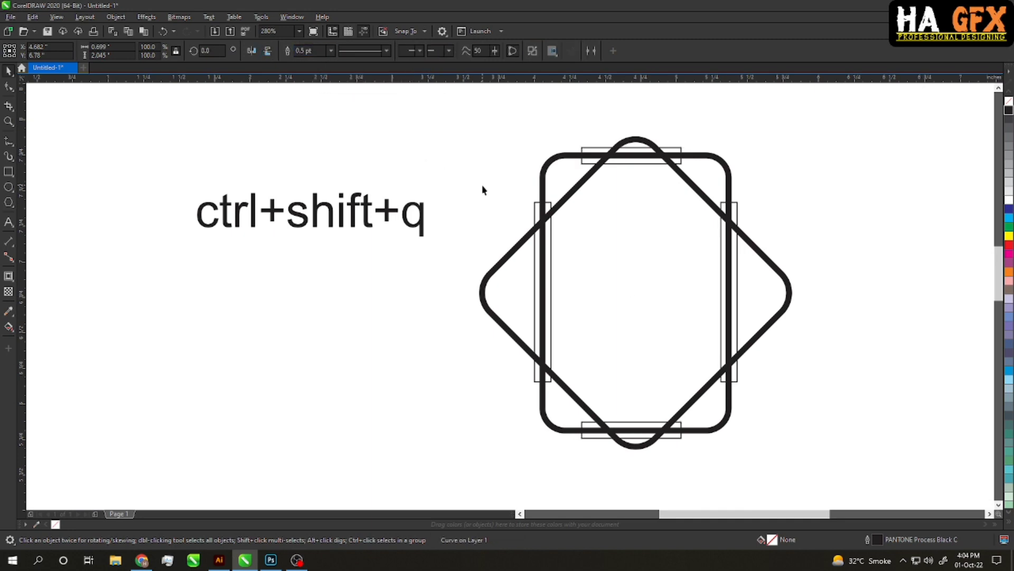
Weld the two upright narrow rectangles on the rounded rectangle's sides into one object
left_click(535, 212)
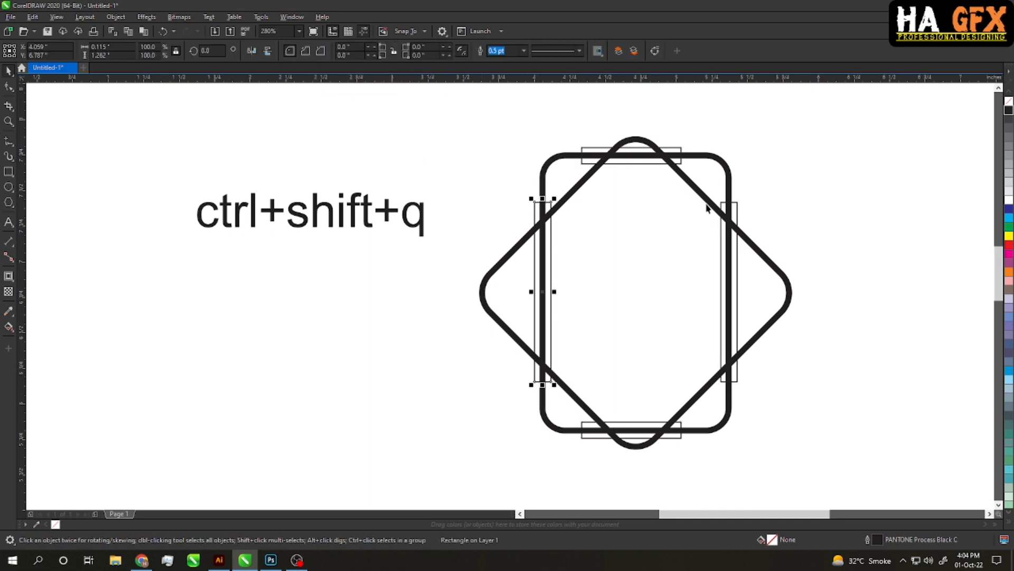
left_click(738, 209, "shift")
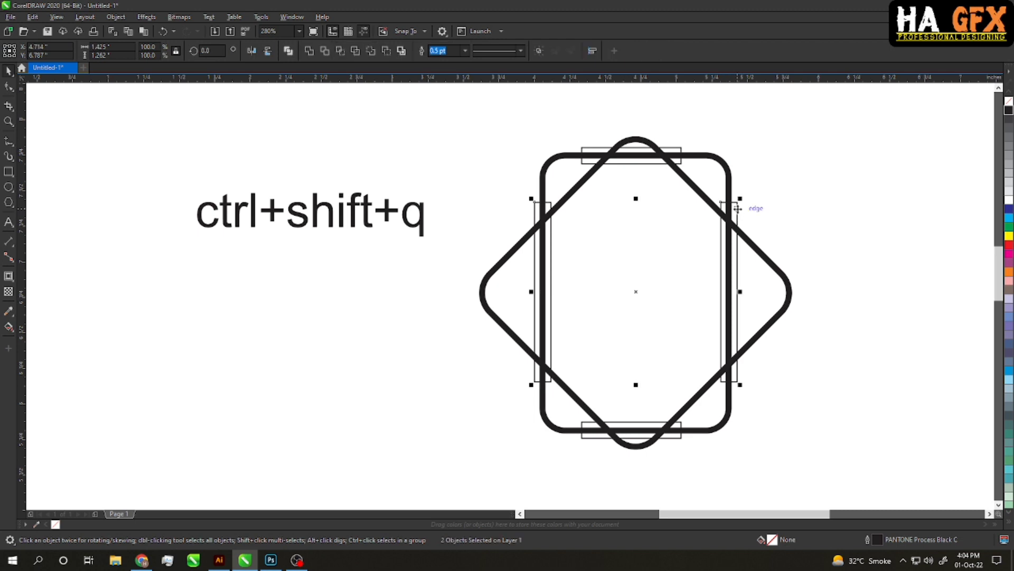
left_click(310, 50)
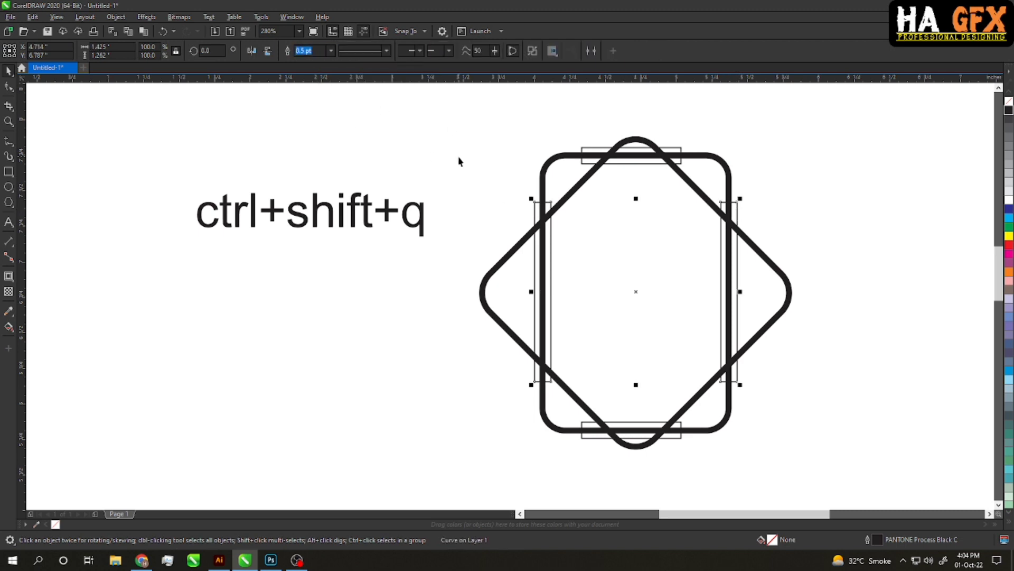
Trim the diamond outline with the welded side rectangles, and delete those helper rectangles
left_click(697, 252)
left_click(737, 211)
left_click(756, 252, "shift")
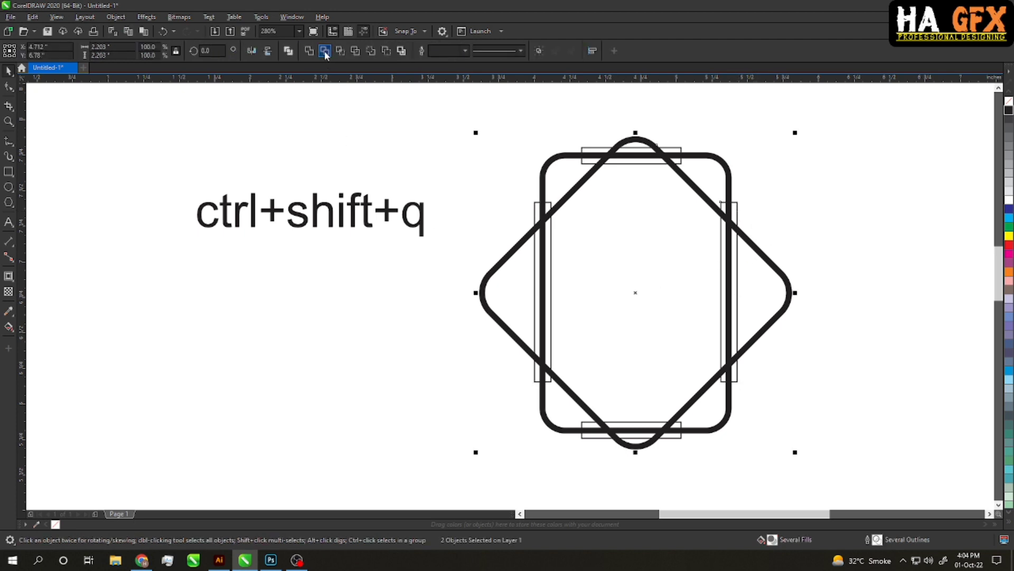
left_click(324, 50)
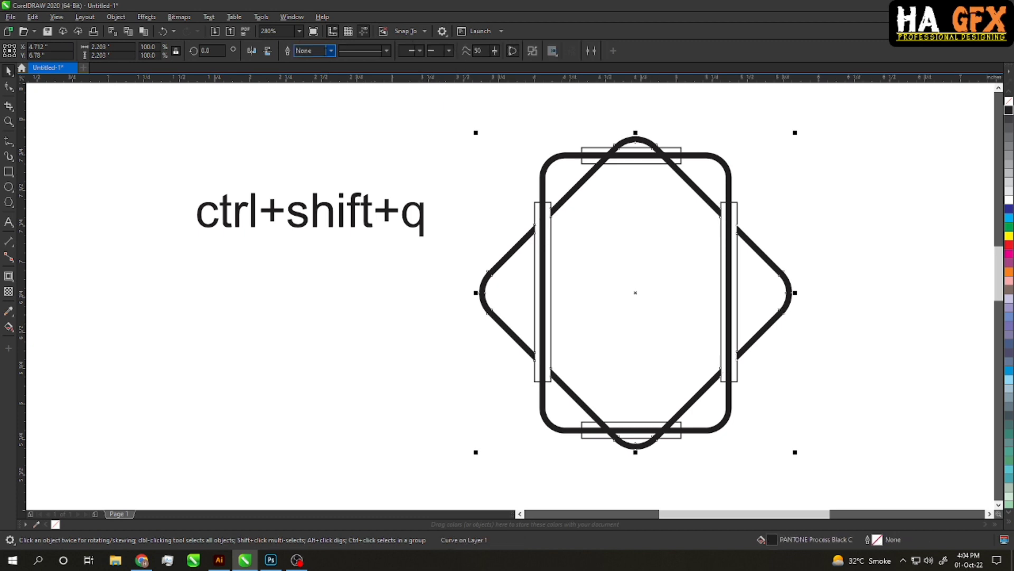
left_click(507, 200)
left_click(736, 223)
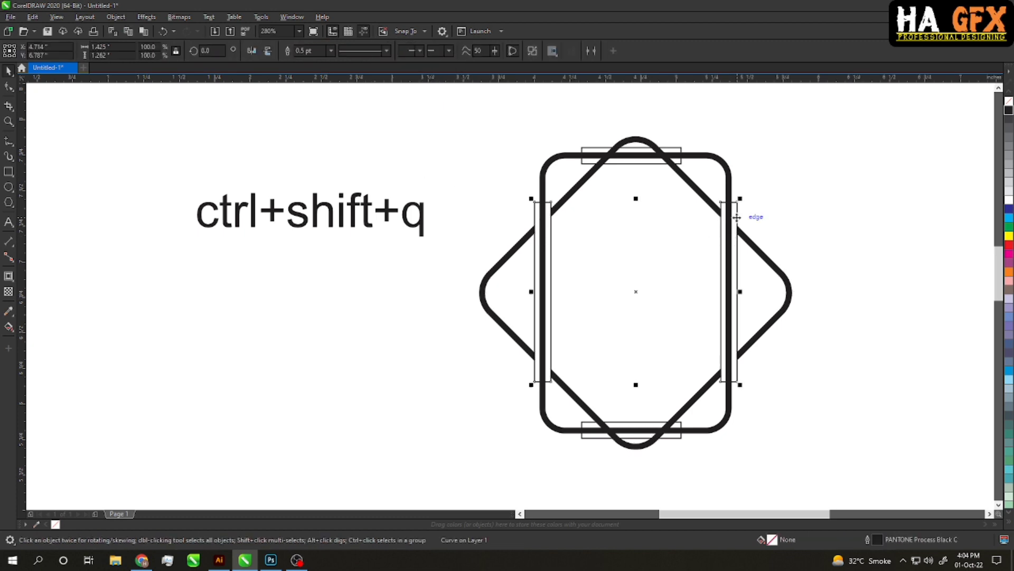
key("Delete")
Trim the rounded rectangle with the welded top and bottom rectangles, and delete those helper rectangles
left_click(648, 167)
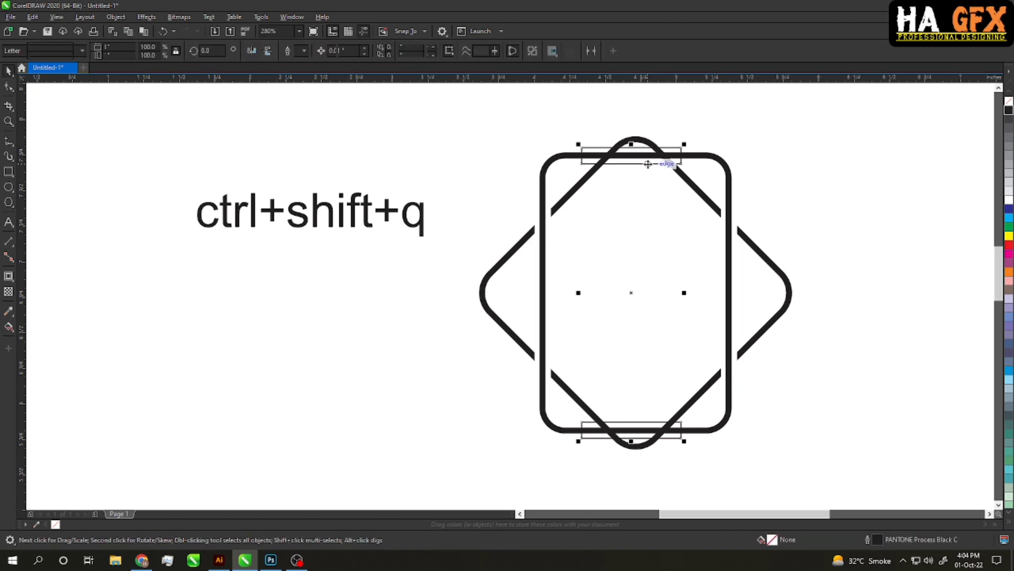
left_click(704, 157, "shift")
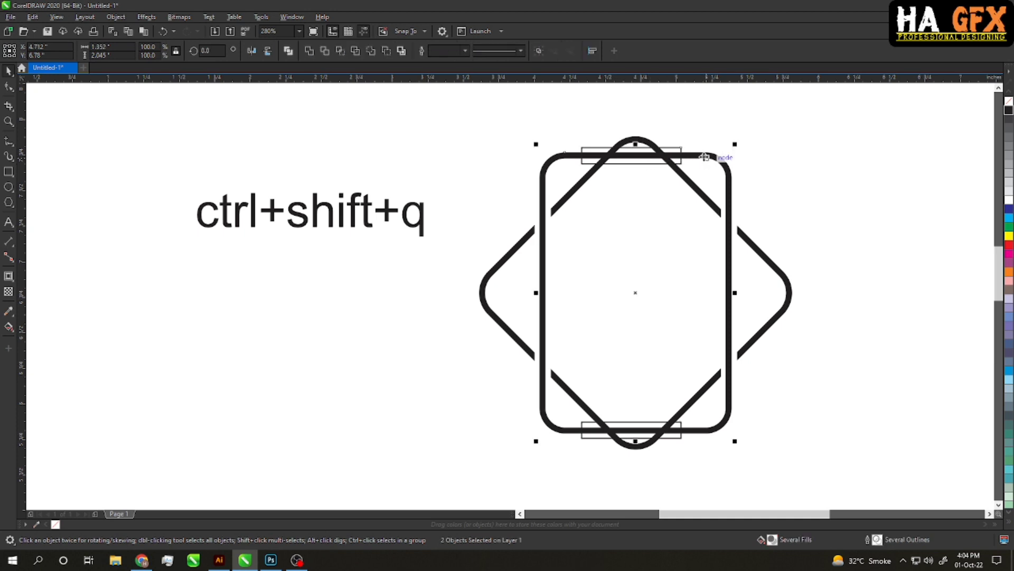
left_click(327, 52)
left_click(518, 179)
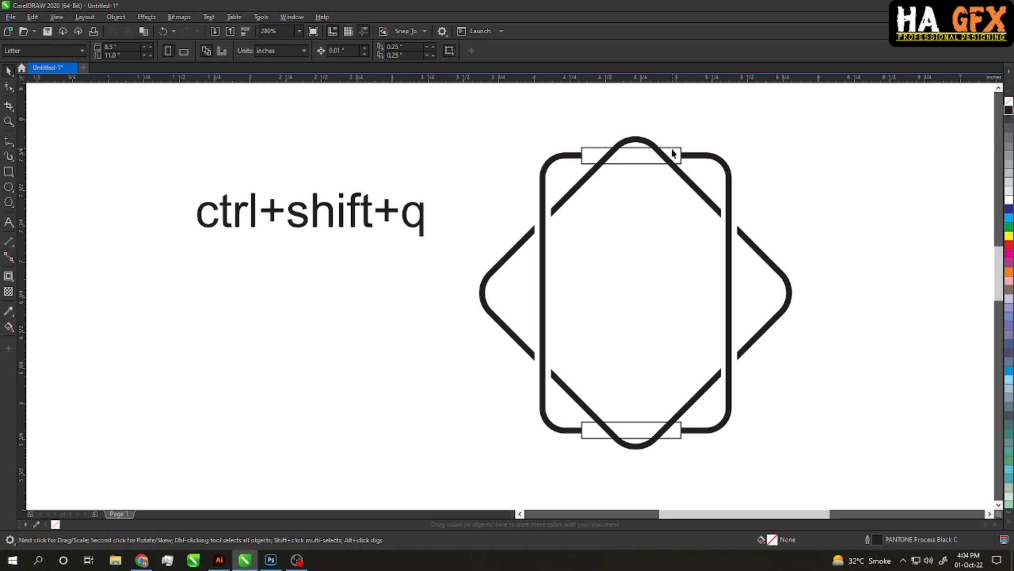
left_click(672, 153)
key("Delete")
Delete the "ctrl+shift+q" text beside the logo shape
scroll(454, 325, "down", 3)
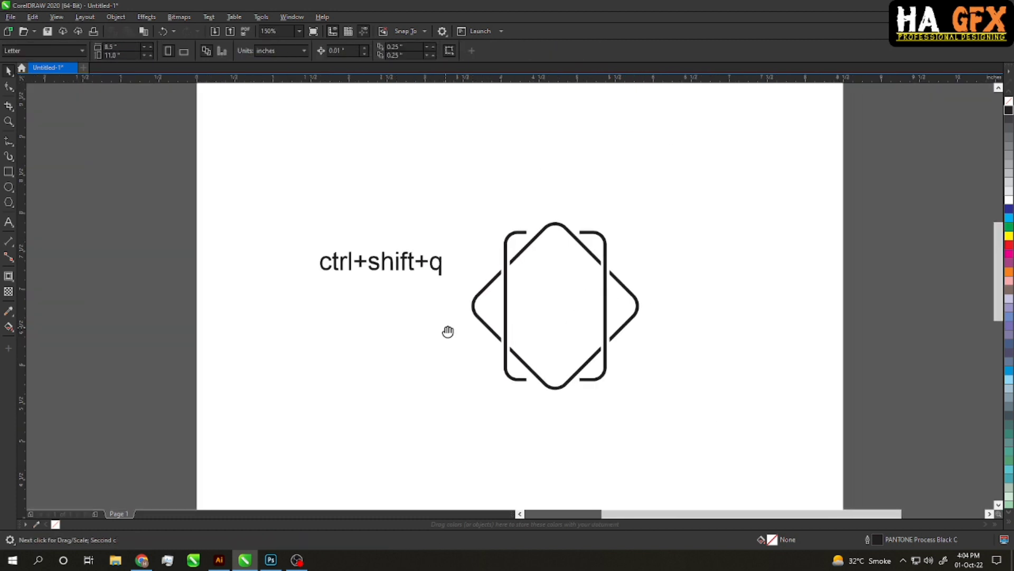
left_click_drag(303, 225, 418, 323)
key("Delete")
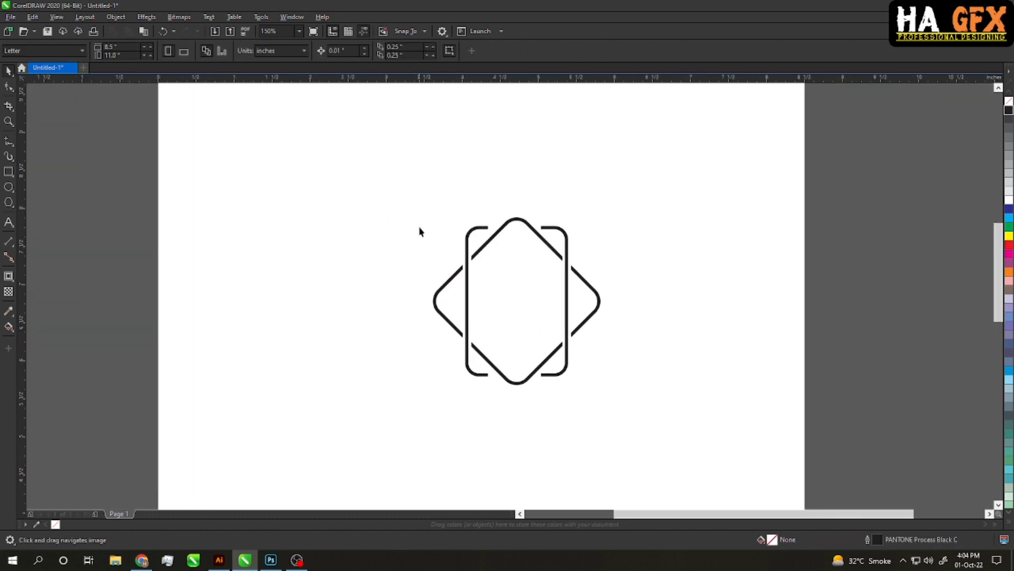
Add the artistic text "HA" in the empty area to the left of the logo shape
left_click_drag(381, 170, 652, 435)
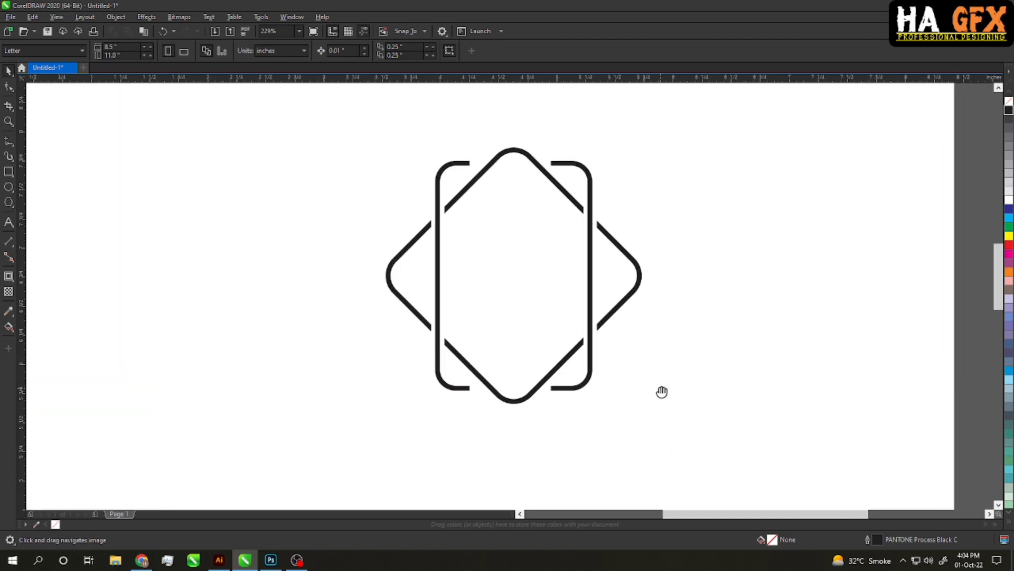
left_click(9, 223)
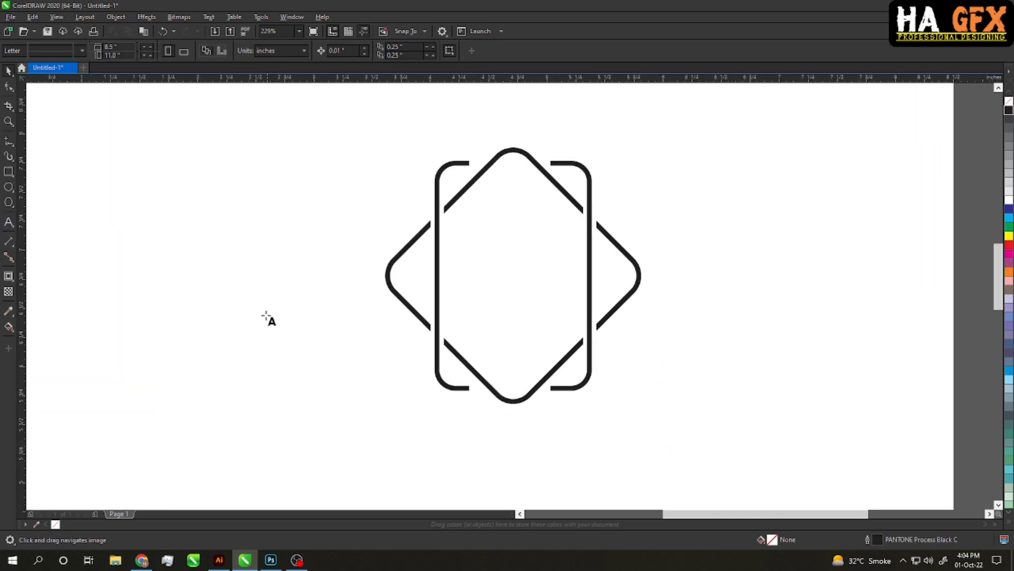
left_click(260, 317)
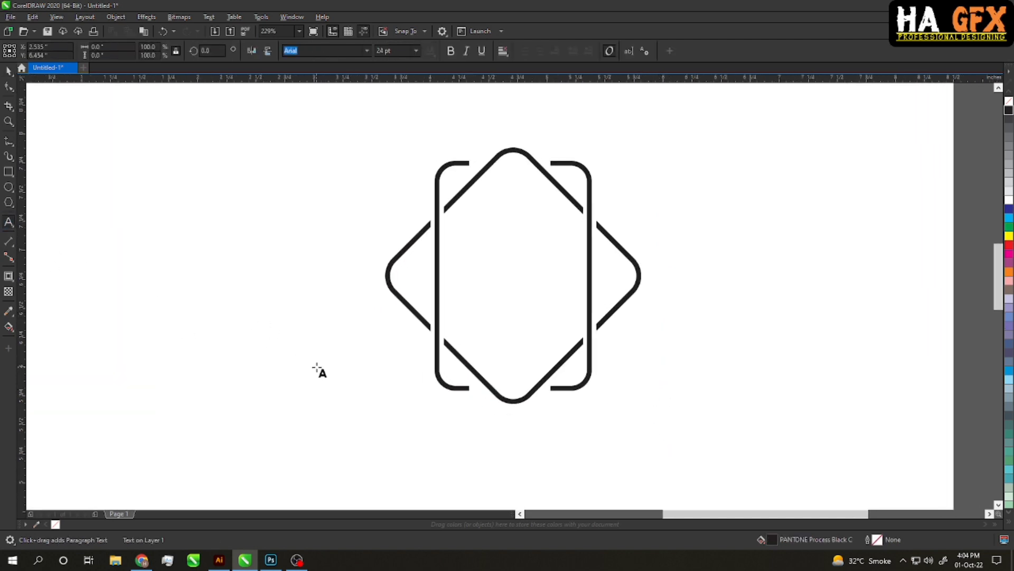
type("HA")
key("ctrl+space")
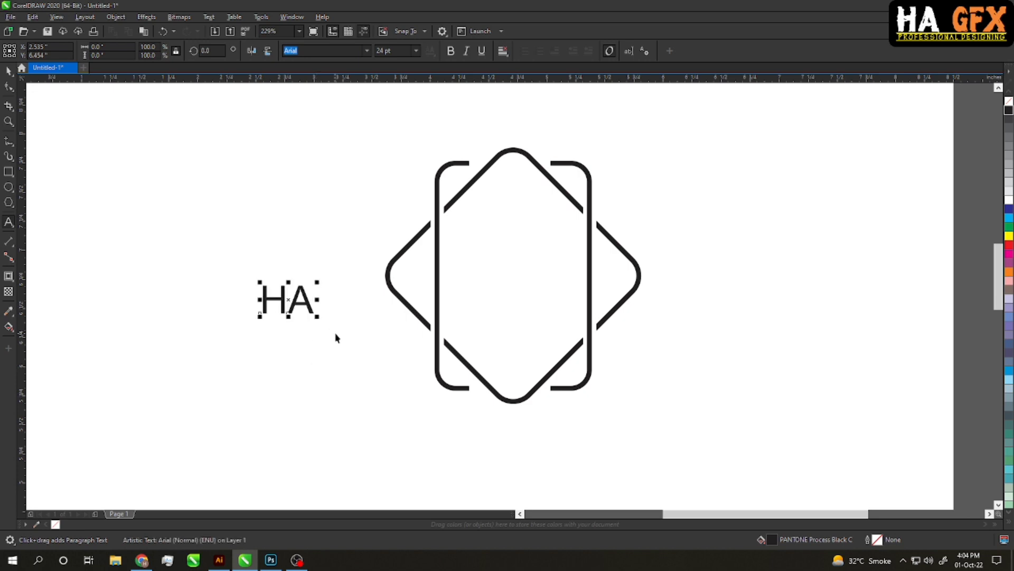
left_click(310, 264)
Set the font of the "HA" text to Impact
left_click_drag(173, 266, 332, 351)
left_click(365, 52)
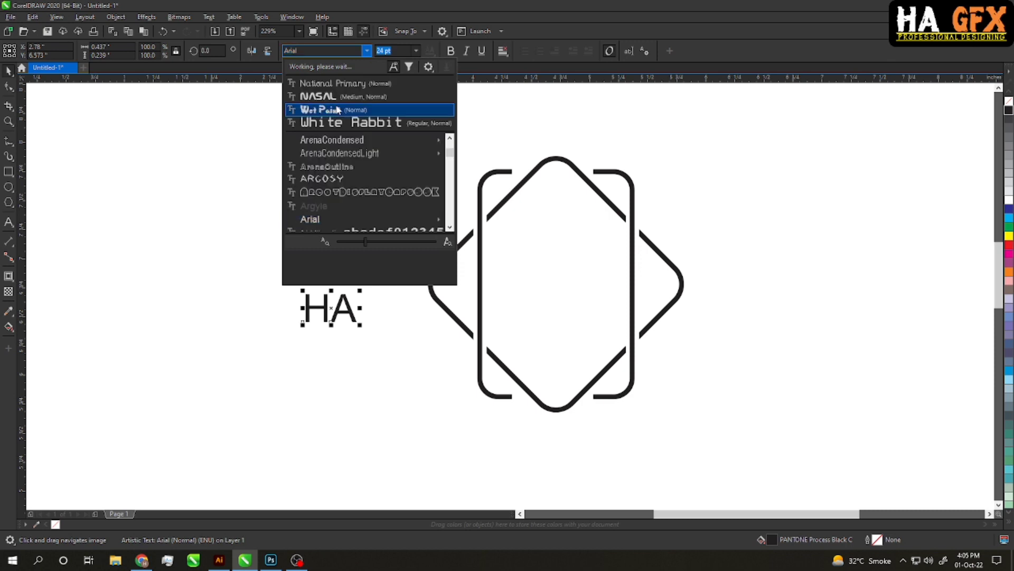
left_click(314, 49)
type("IM")
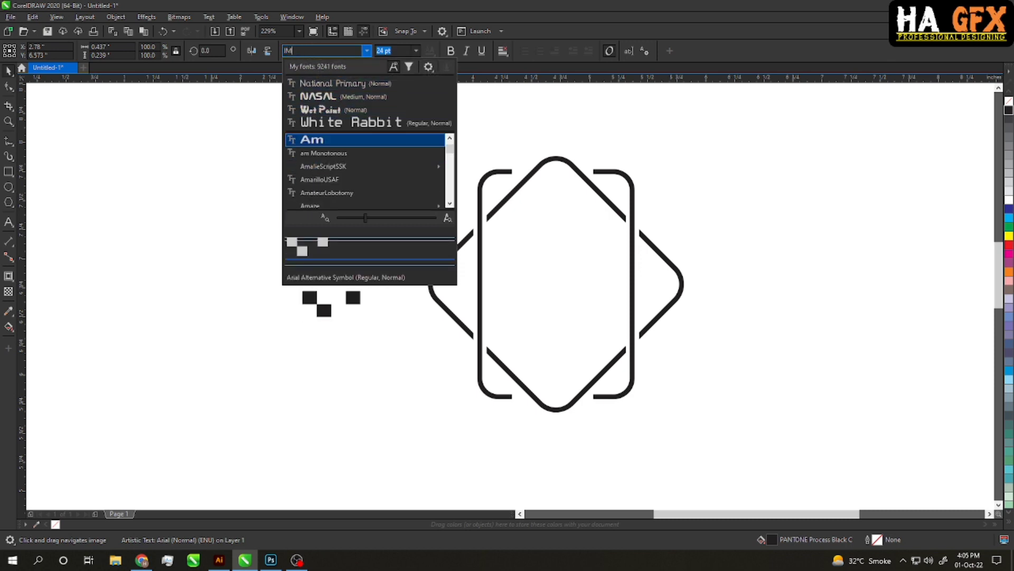
type("P")
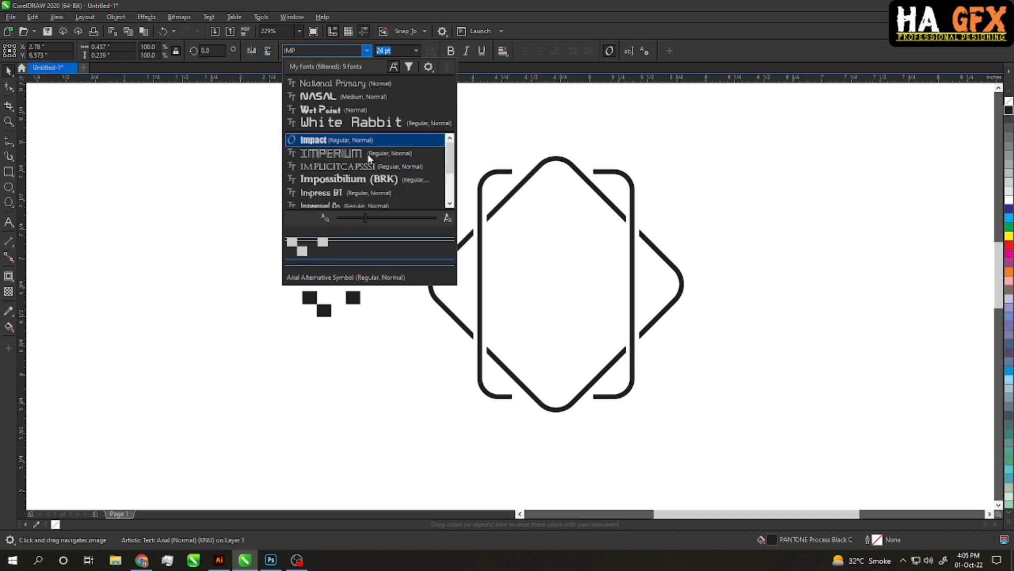
left_click(367, 140)
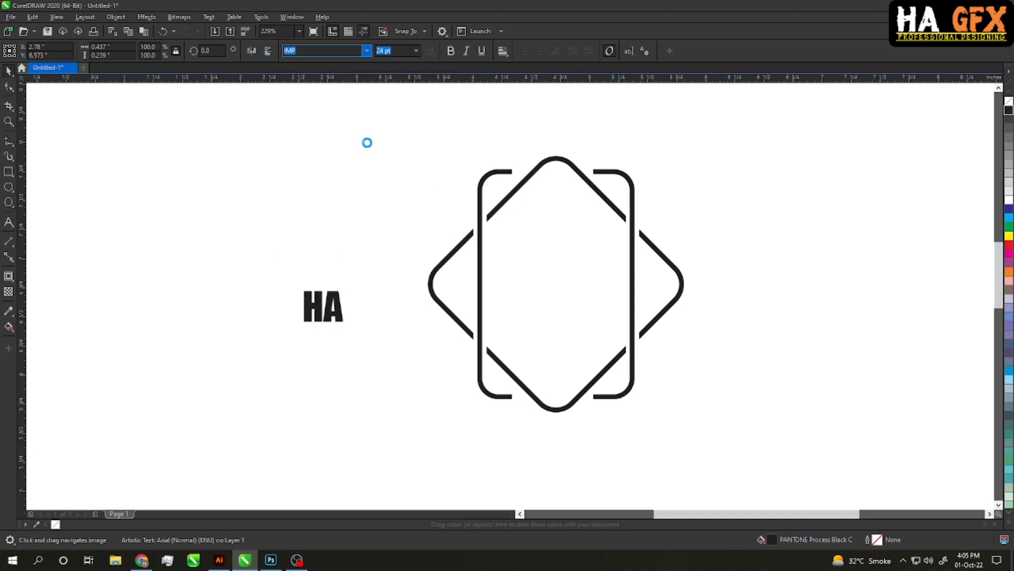
left_click(374, 340)
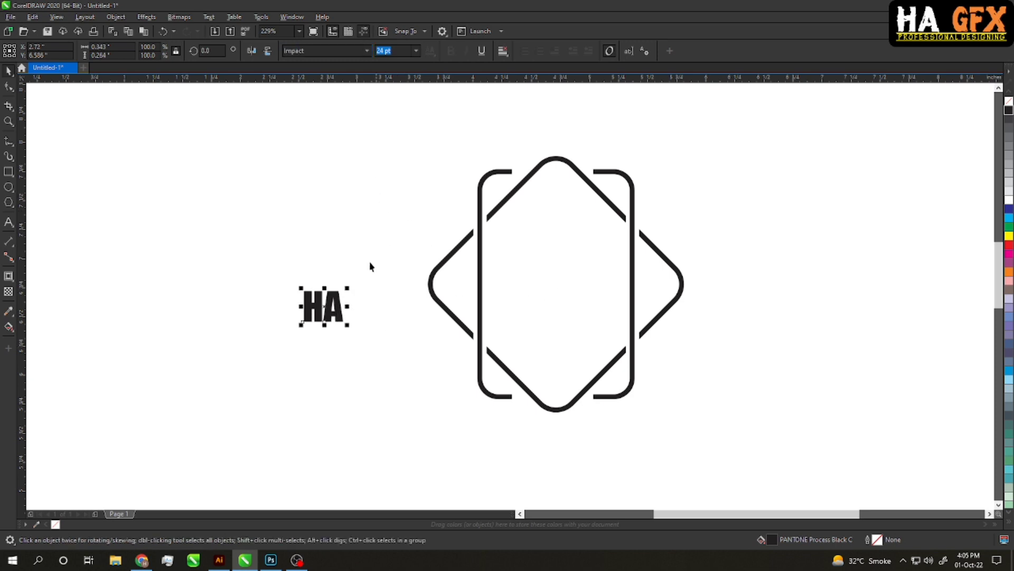
Move the "HA" text inside the logo frame and enlarge it to about 54.75 pt
left_click_drag(336, 296, 600, 321)
key("z")
left_click_drag(430, 140, 683, 422)
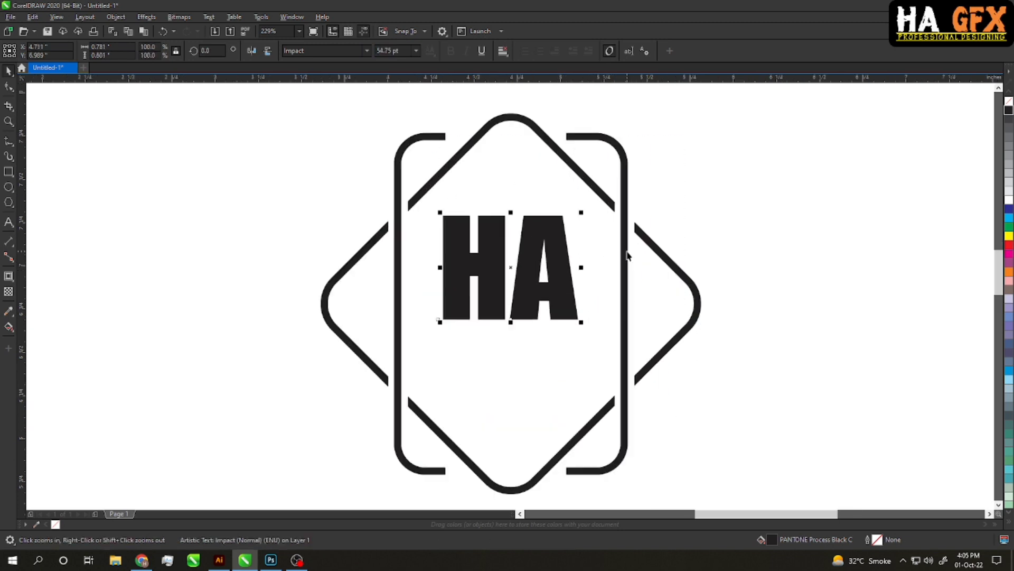
Centre "HA" horizontally on the rounded rectangle and raise it slightly within the frame
left_click(626, 254, "shift")
key("c")
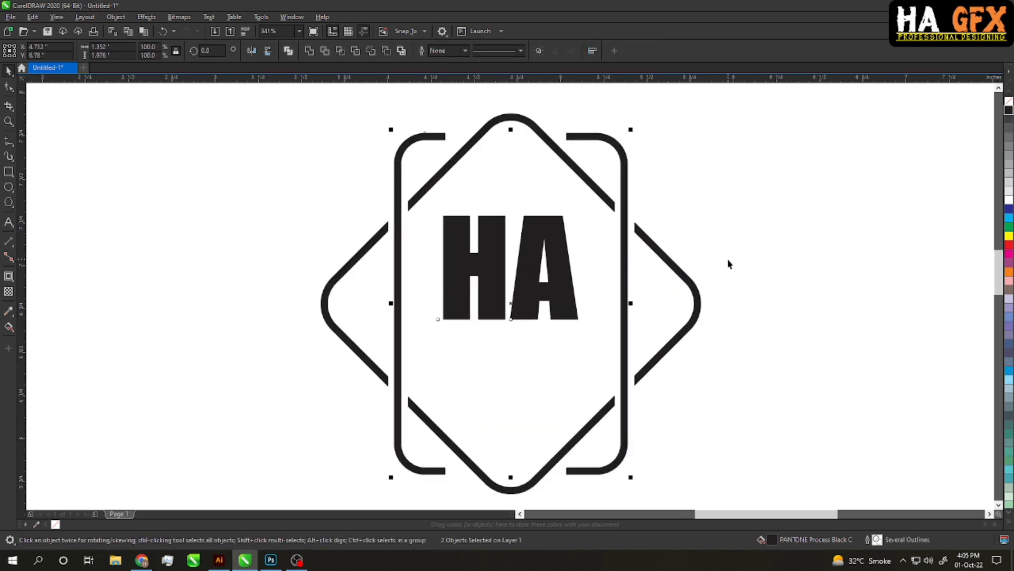
left_click(706, 260)
left_click(561, 288)
left_click_drag(559, 286, 563, 278)
left_click(768, 235)
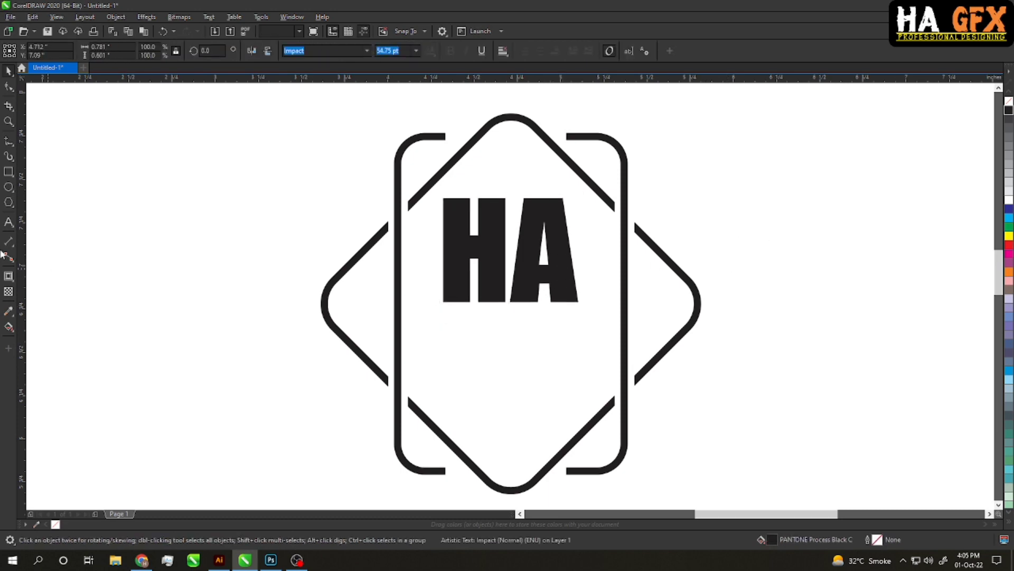
Add the artistic text "GFX" in the empty area to the lower left of the logo
left_click(8, 222)
left_click(190, 403)
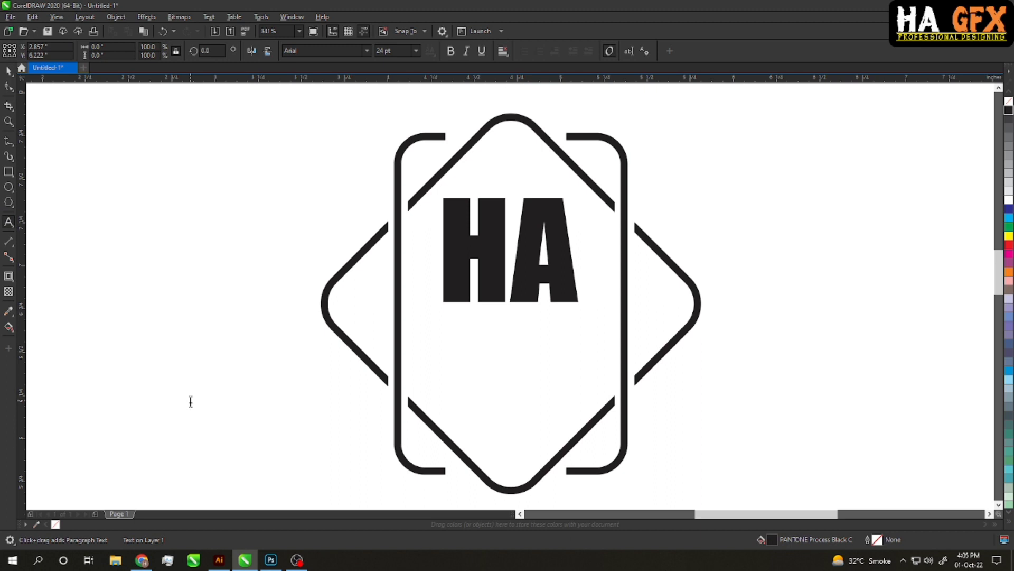
type("D")
key("BackSpace")
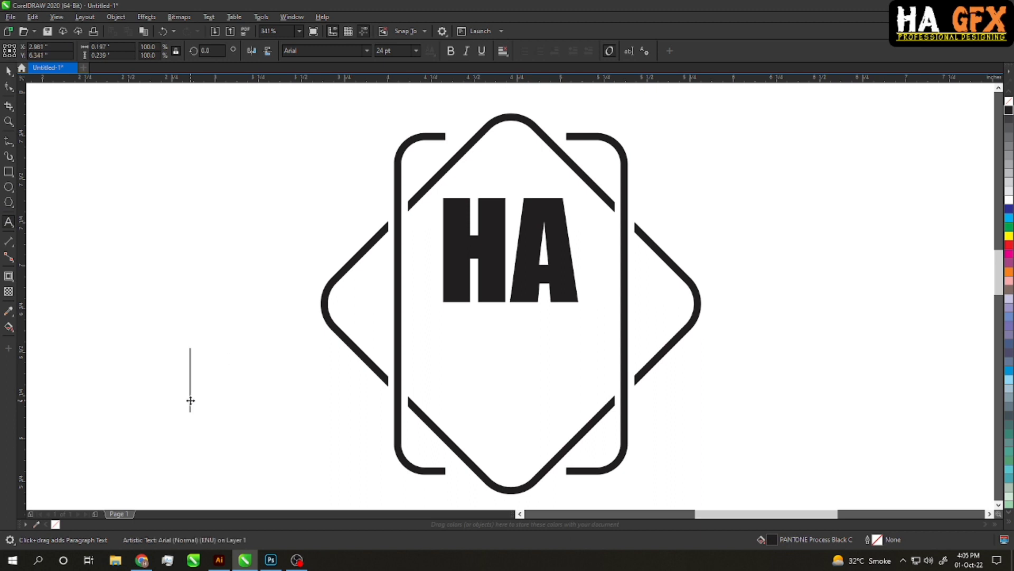
type("GFX")
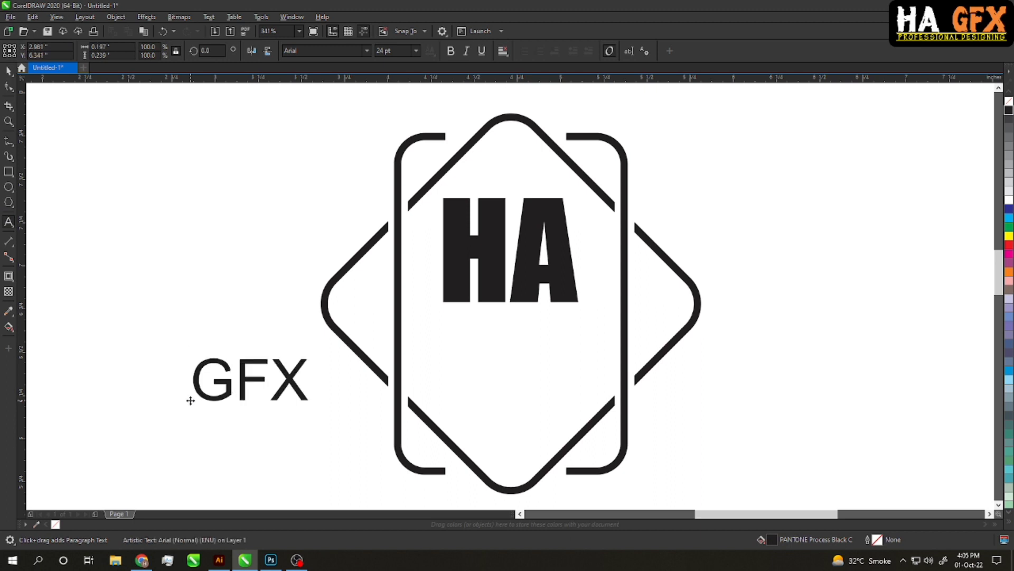
key("ctrl+space")
Set the font of the "GFX" text to Hillock (BRK)
left_click_drag(249, 238, 297, 235)
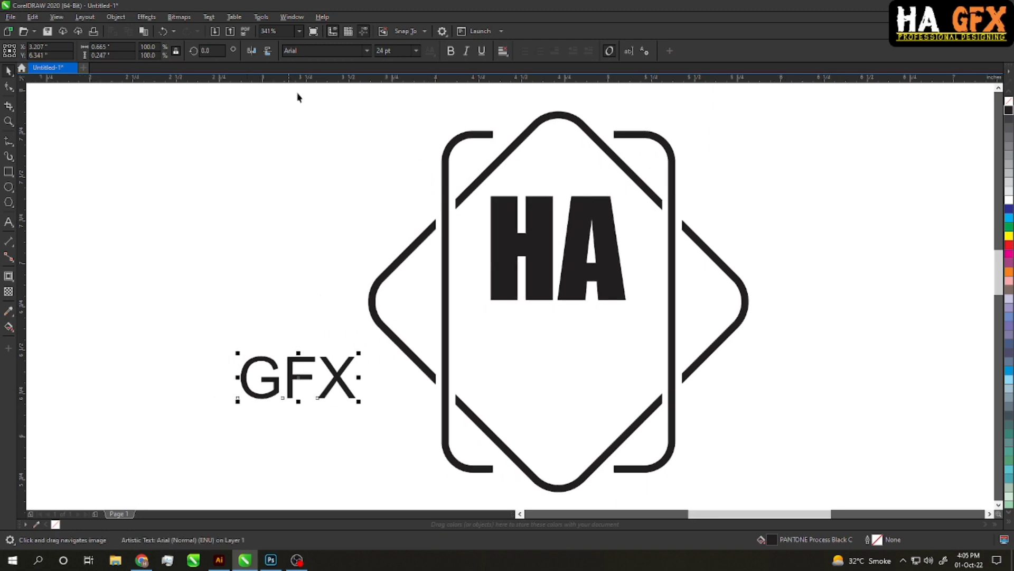
left_click(367, 50)
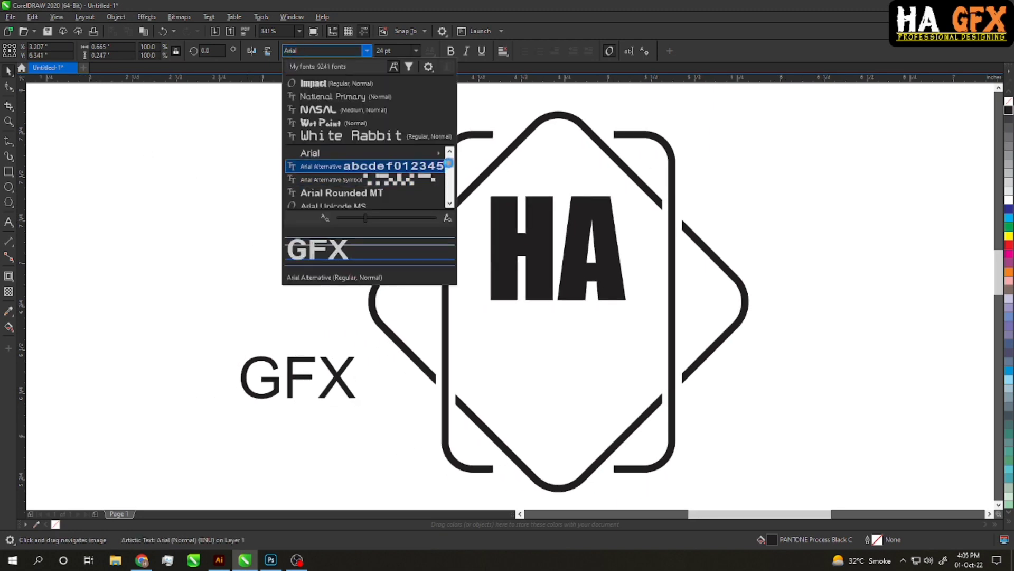
left_click_drag(448, 163, 451, 184)
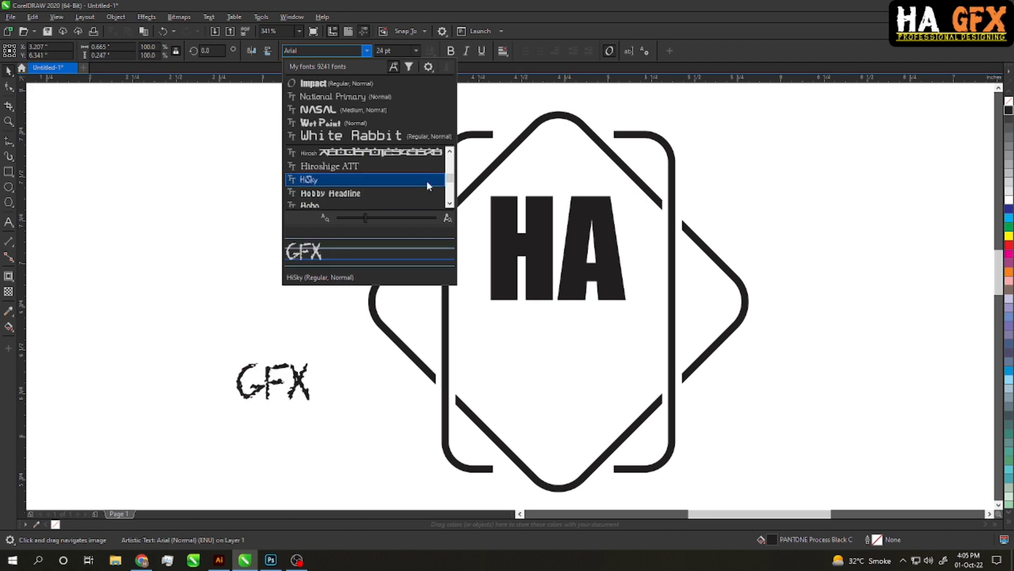
scroll(426, 179, "up", 2)
scroll(411, 187, "up", 2)
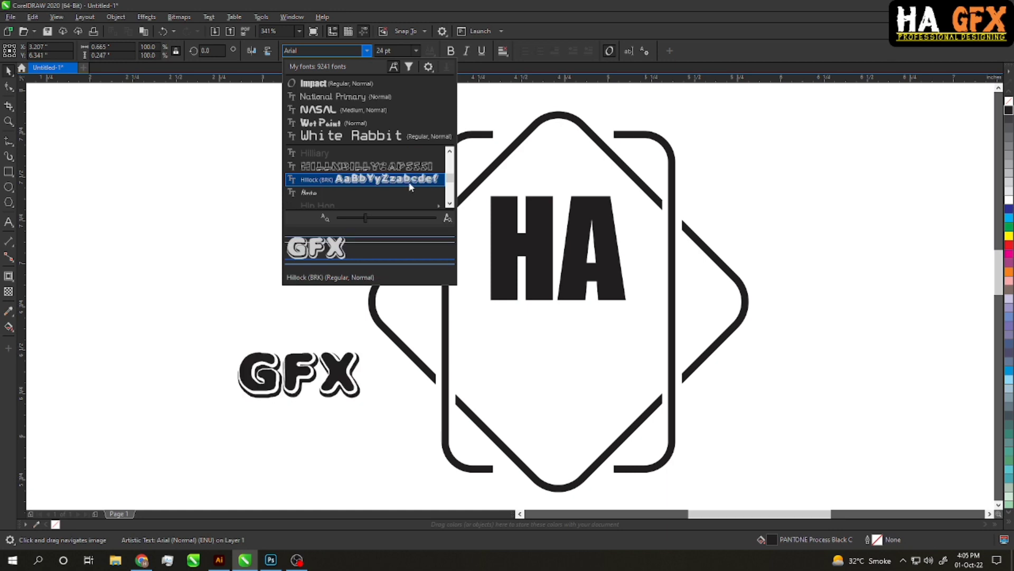
scroll(402, 182, "up", 1)
scroll(403, 183, "down", 1)
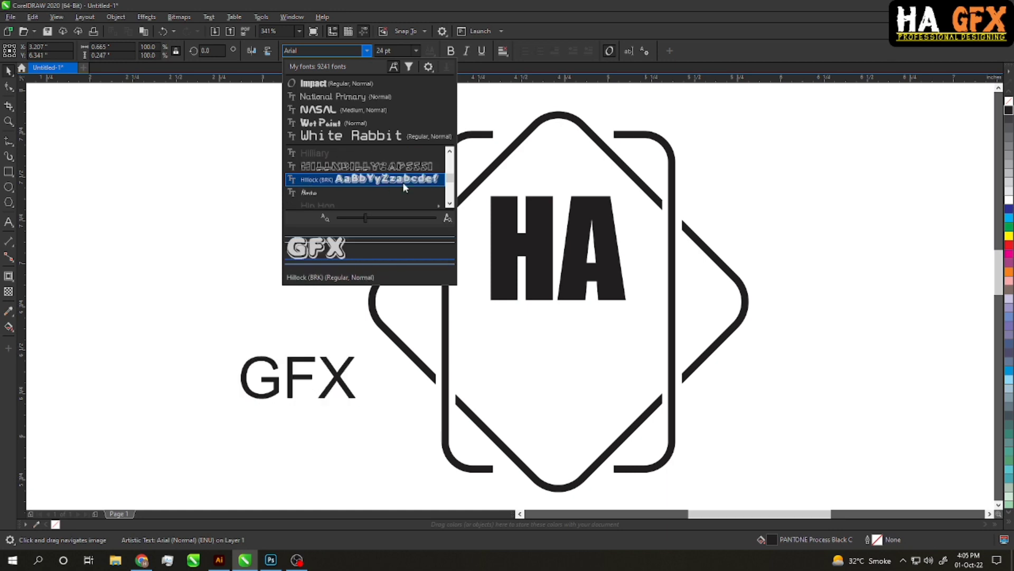
left_click(388, 181)
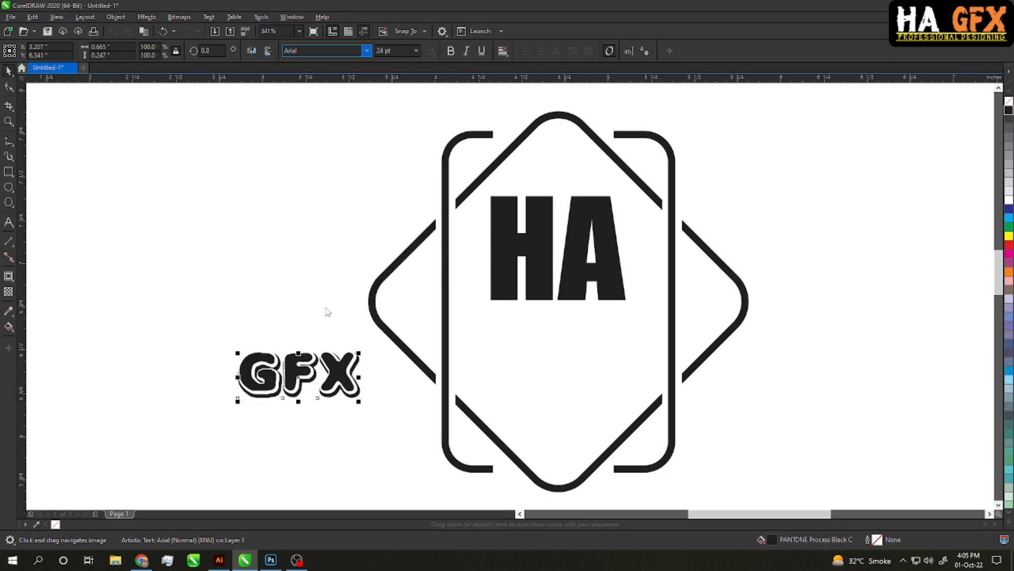
Place "GFX" beneath "HA", enlarged to about 0.92 inches wide, and centre it horizontally with "HA"
left_click_drag(343, 384, 600, 353)
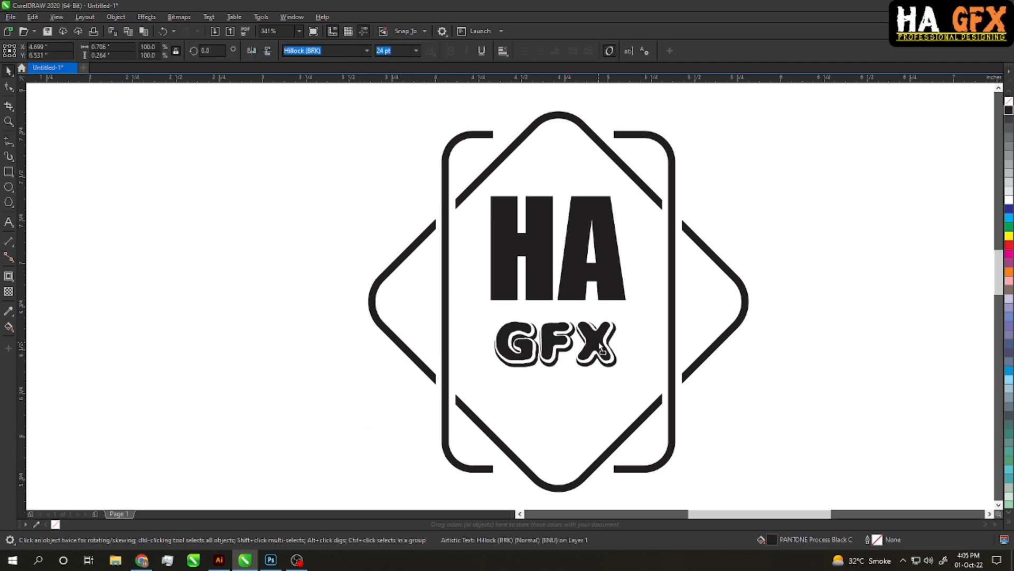
left_click_drag(617, 376, 642, 404)
left_click(618, 299, "shift")
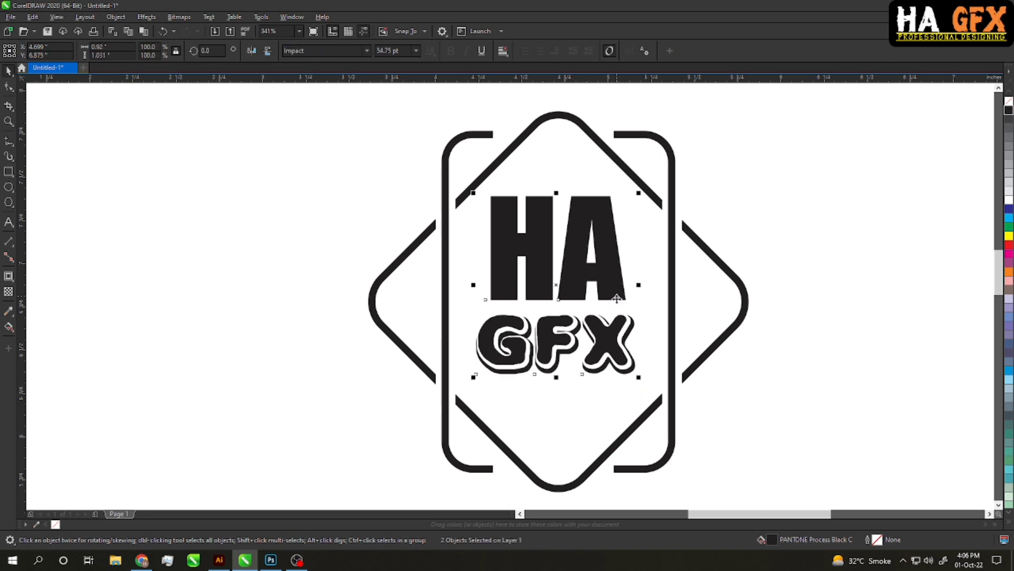
key("c")
left_click(773, 390)
left_click_drag(772, 390, 760, 349)
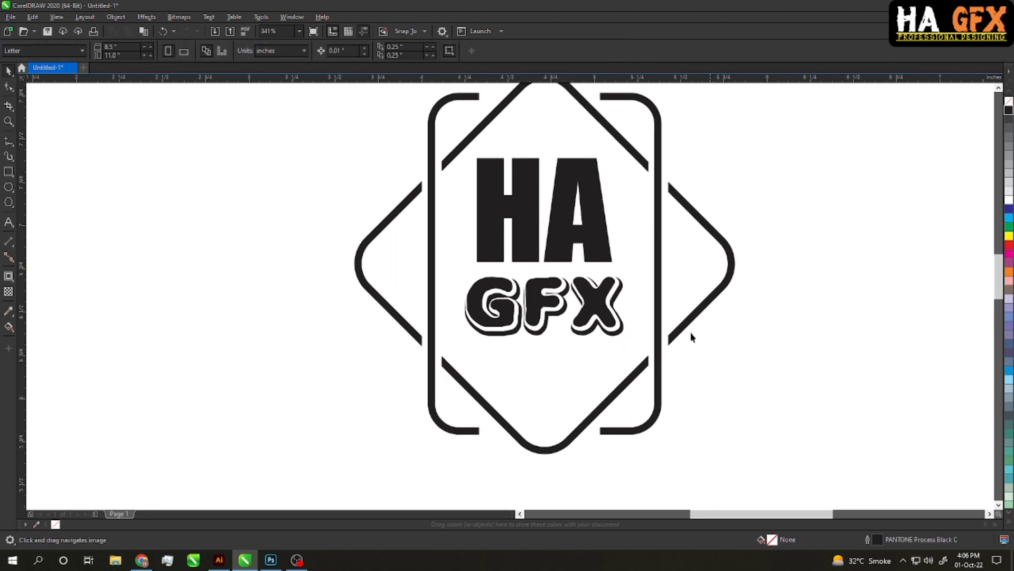
Move "GFX" slightly down and stretch "HA" taller towards it, keeping the width of "HA"
scroll(616, 303, "down", 4)
key("F2")
left_click_drag(549, 247, 620, 349)
left_click(554, 338)
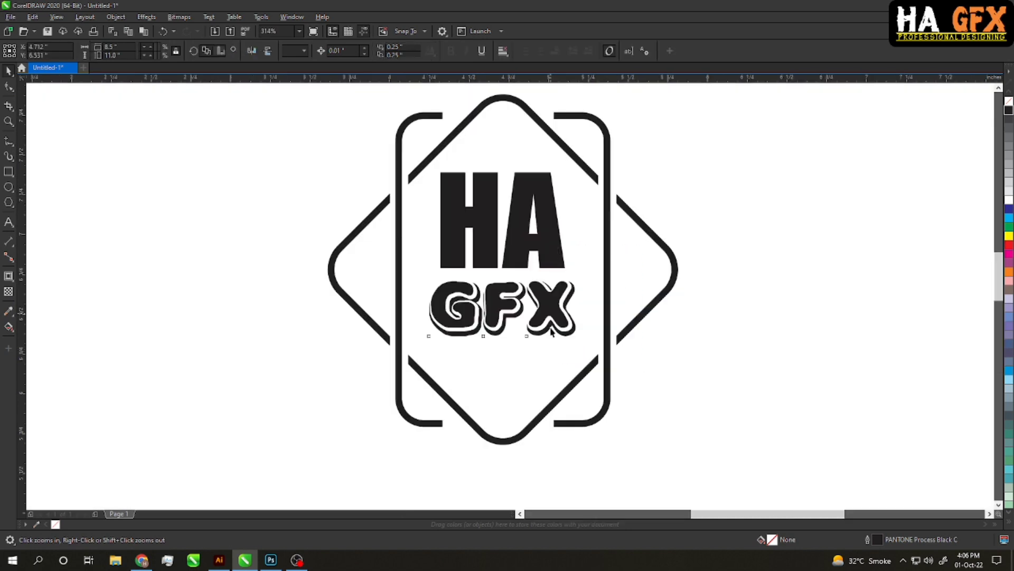
left_click(527, 255)
left_click_drag(502, 276, 504, 296)
left_click(693, 370)
left_click_drag(520, 348, 547, 352)
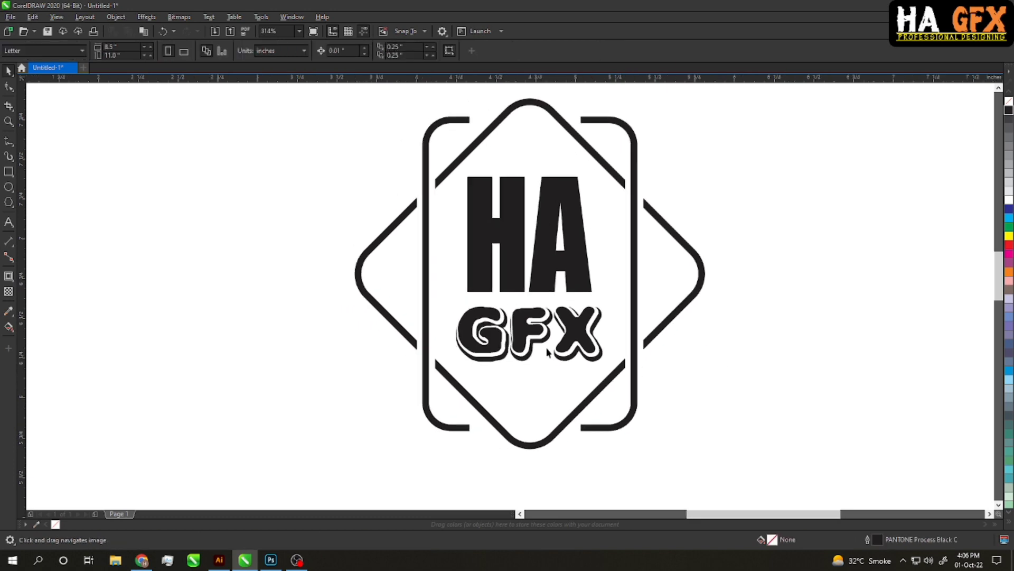
Set the font of the "GFX" text to High Tower Text
left_click(568, 340)
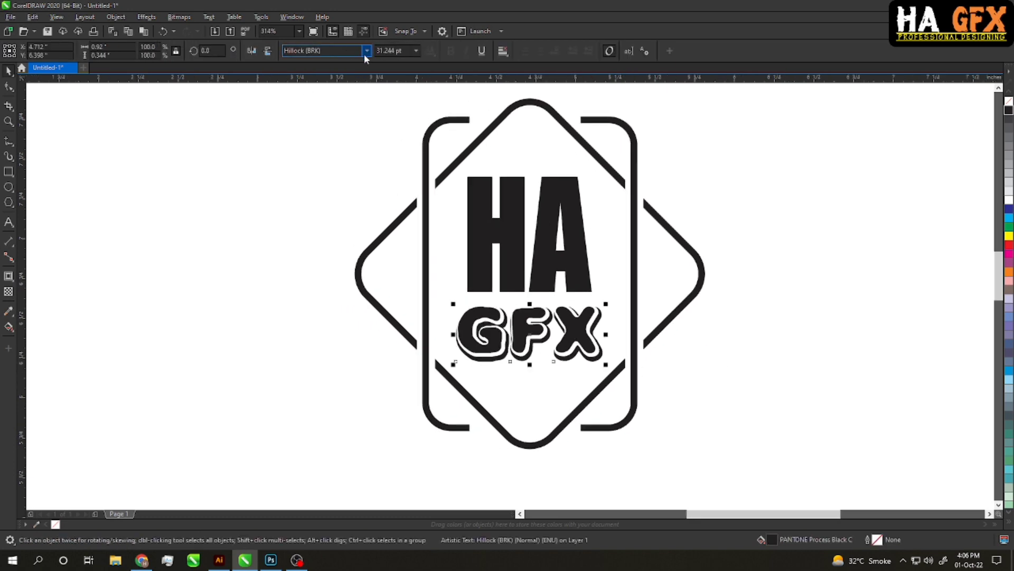
left_click(343, 51)
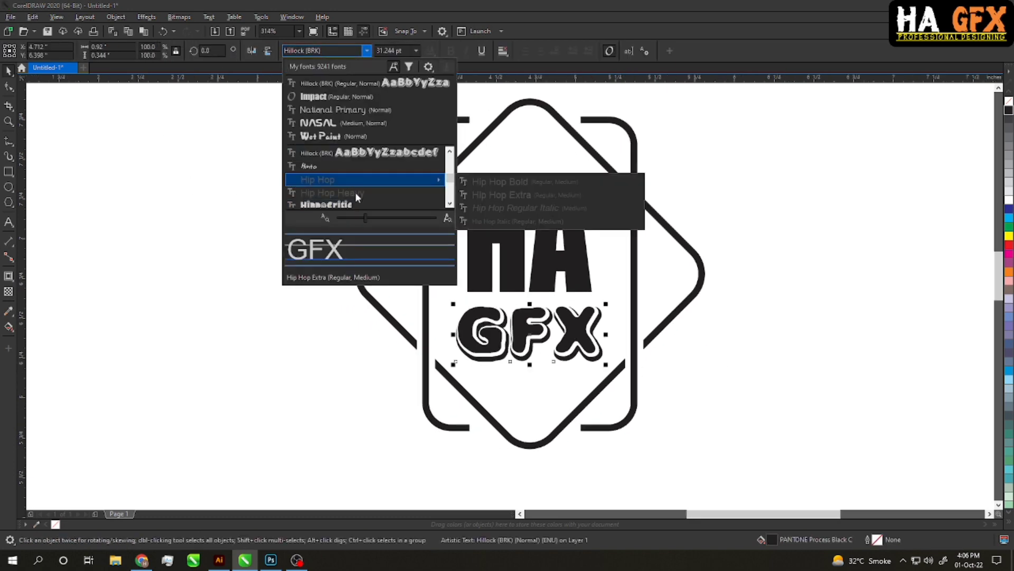
scroll(357, 193, "up", 1)
scroll(358, 194, "up", 3)
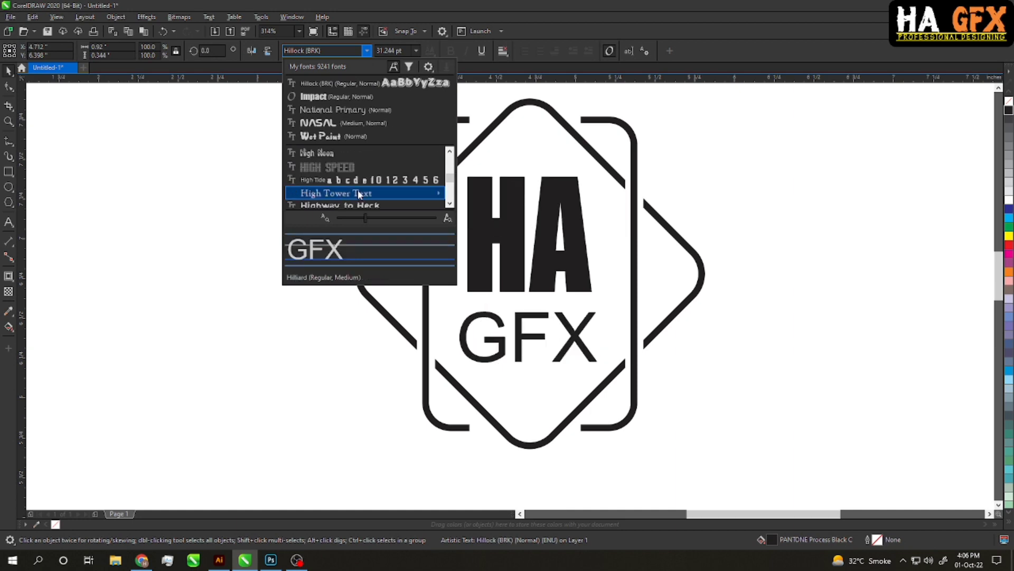
mouse_move(358, 196)
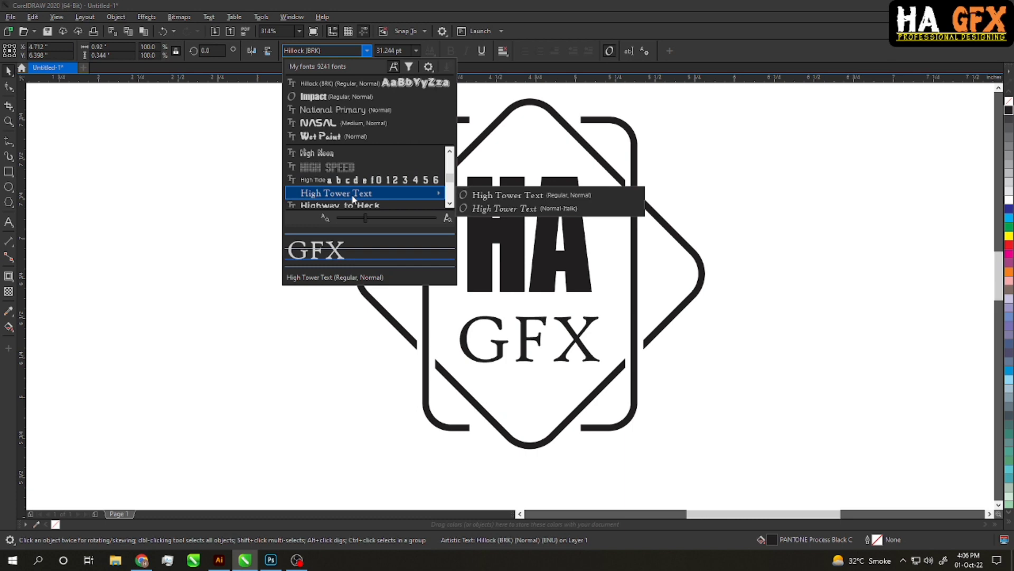
left_click(353, 198)
Raise the "GFX" text slightly so it sits closer beneath "HA"
left_click(546, 283)
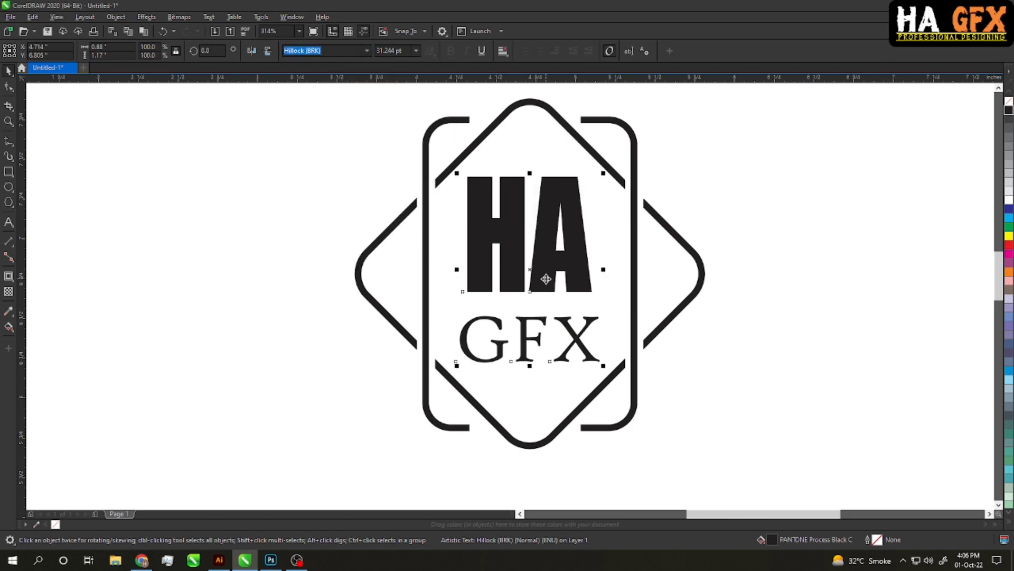
left_click(743, 373)
left_click_drag(571, 343, 571, 333)
left_click(743, 372)
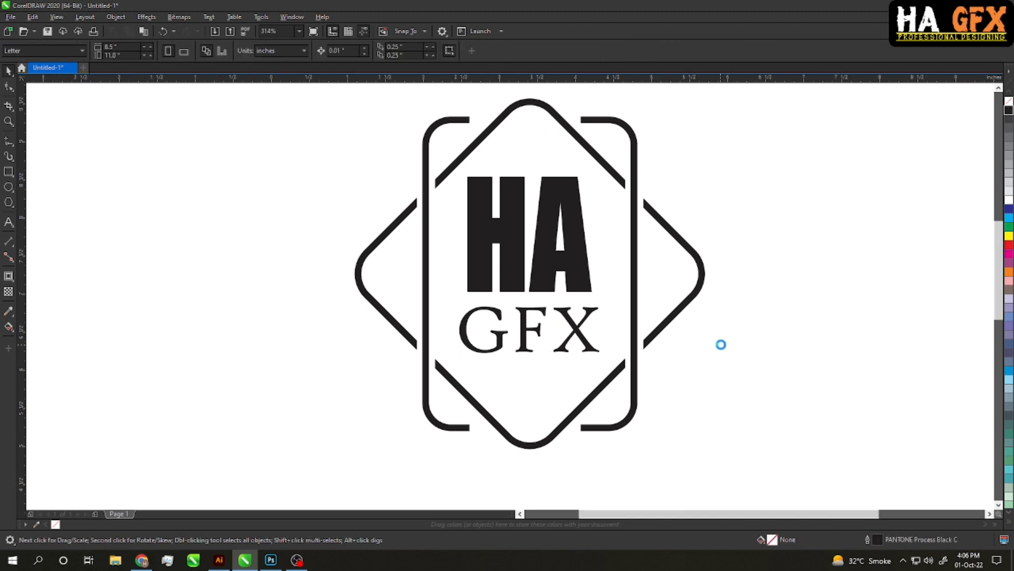
Add the artistic text "Professional Graphic Designing" in the empty area below the logo frame
scroll(722, 344, "down", 2)
left_click_drag(724, 352, 697, 327)
key("F2")
left_click_drag(722, 455, 750, 476)
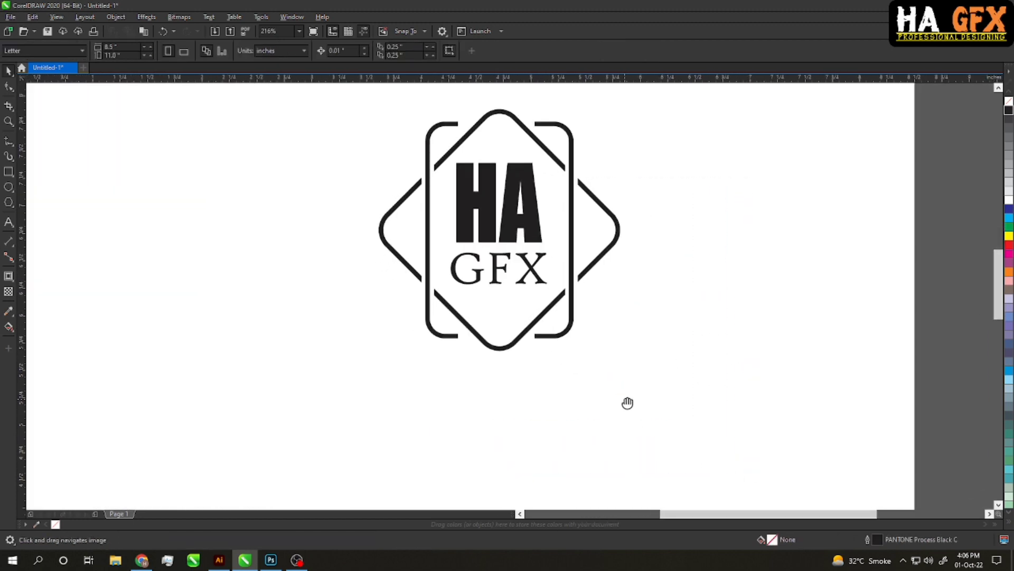
left_click_drag(627, 403, 633, 406)
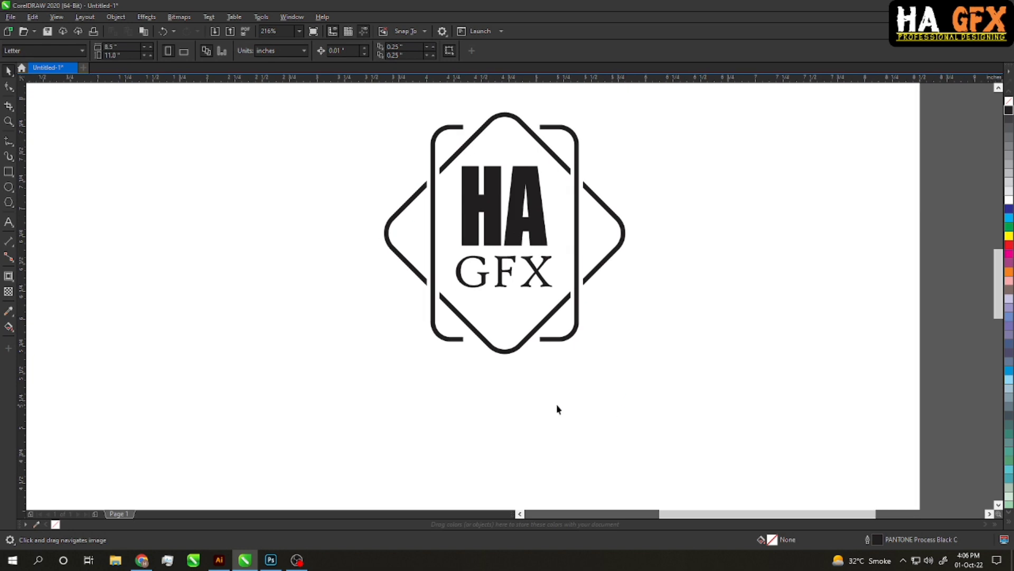
left_click(438, 418)
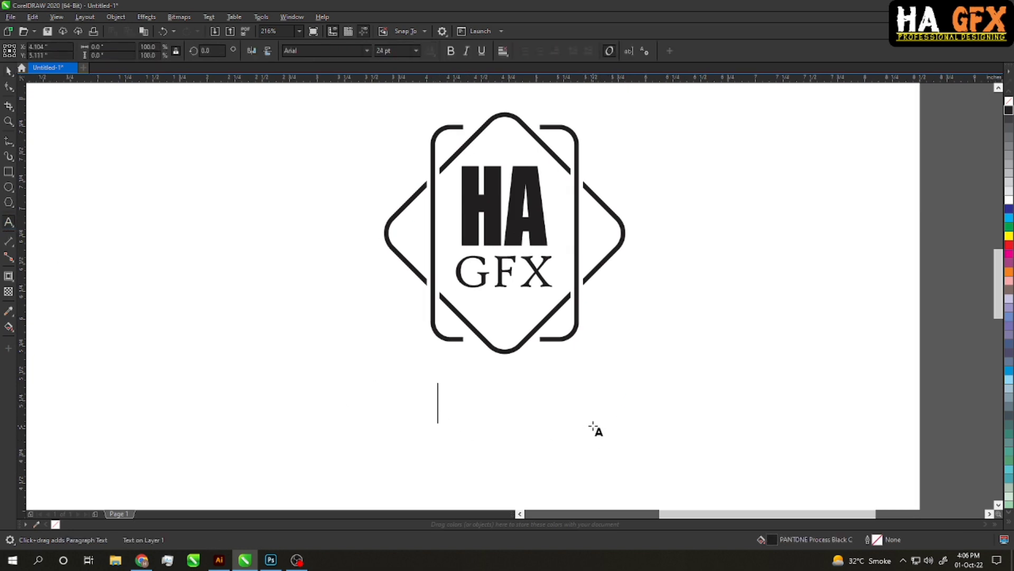
left_click_drag(595, 429, 594, 414)
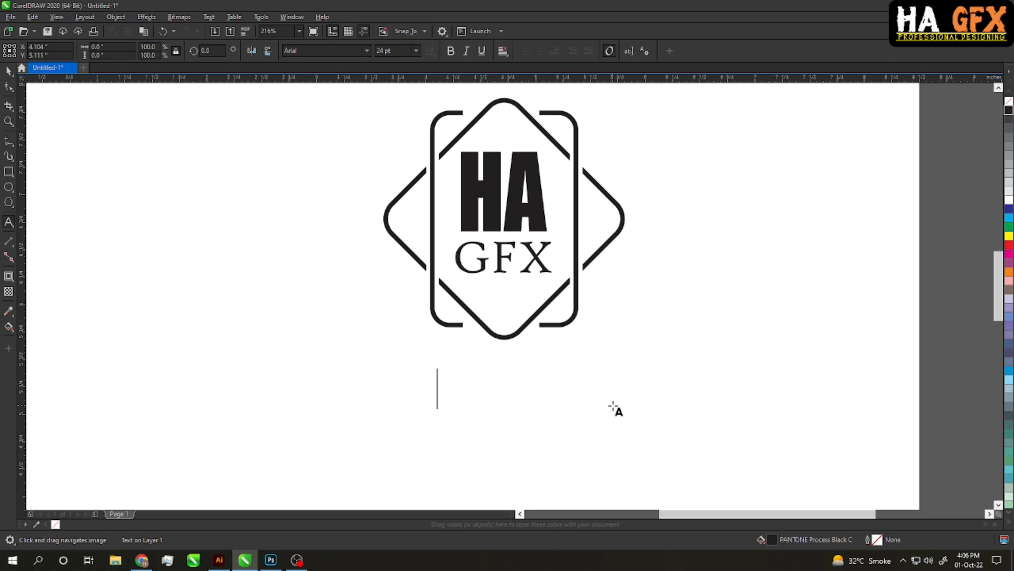
type("pR")
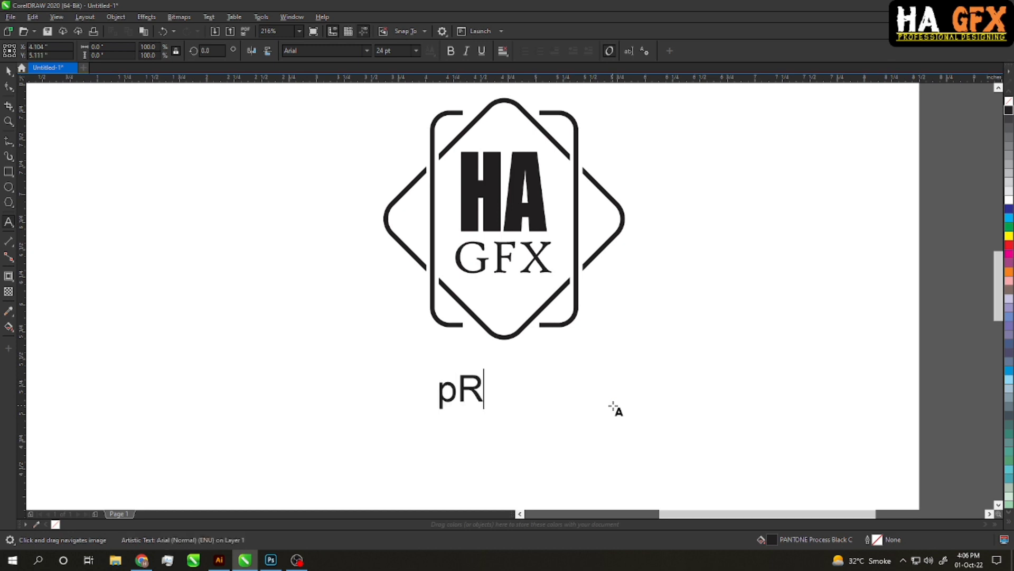
key("BackSpace")
key("BackSpace")
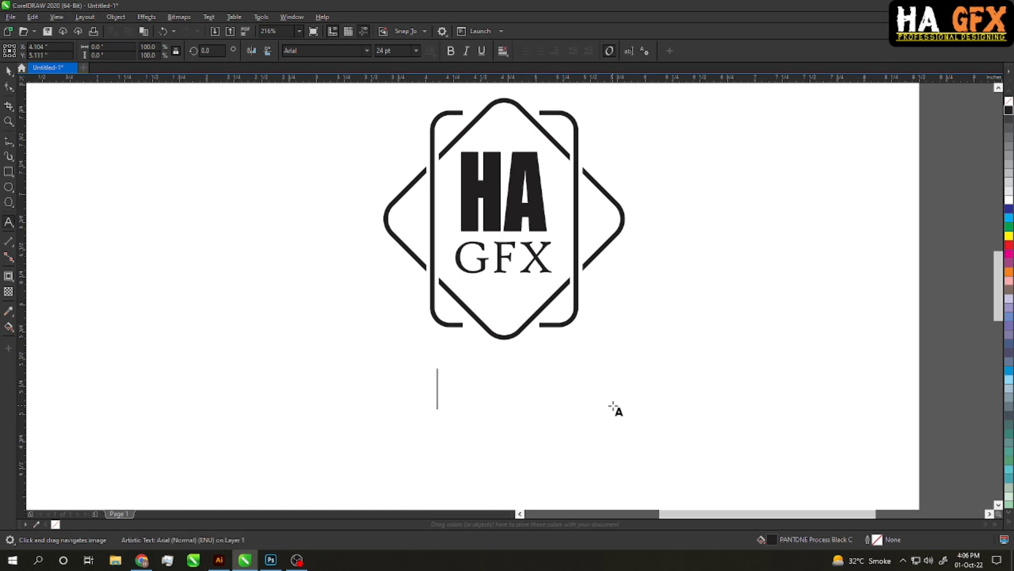
type("Prof")
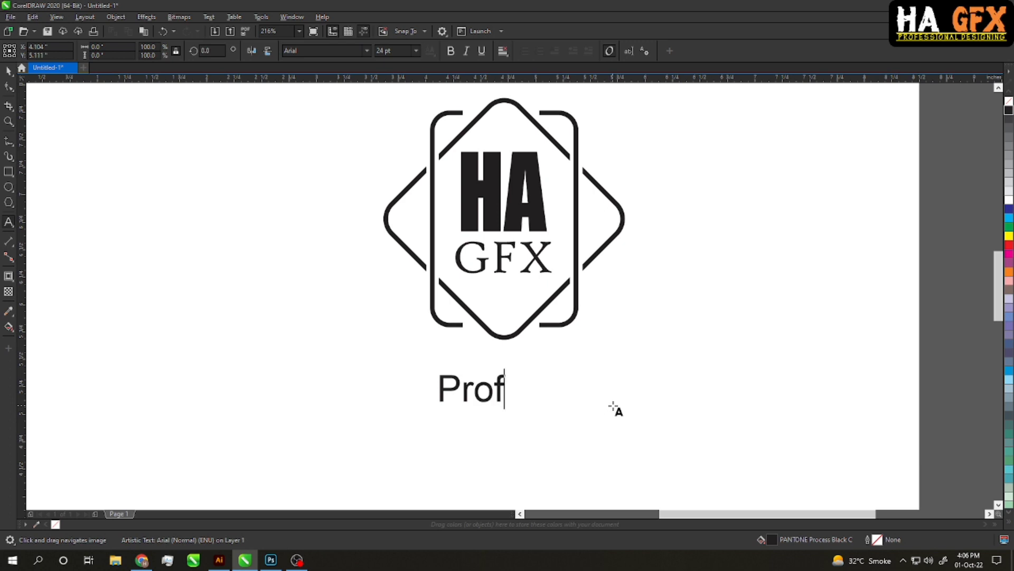
type("essional ")
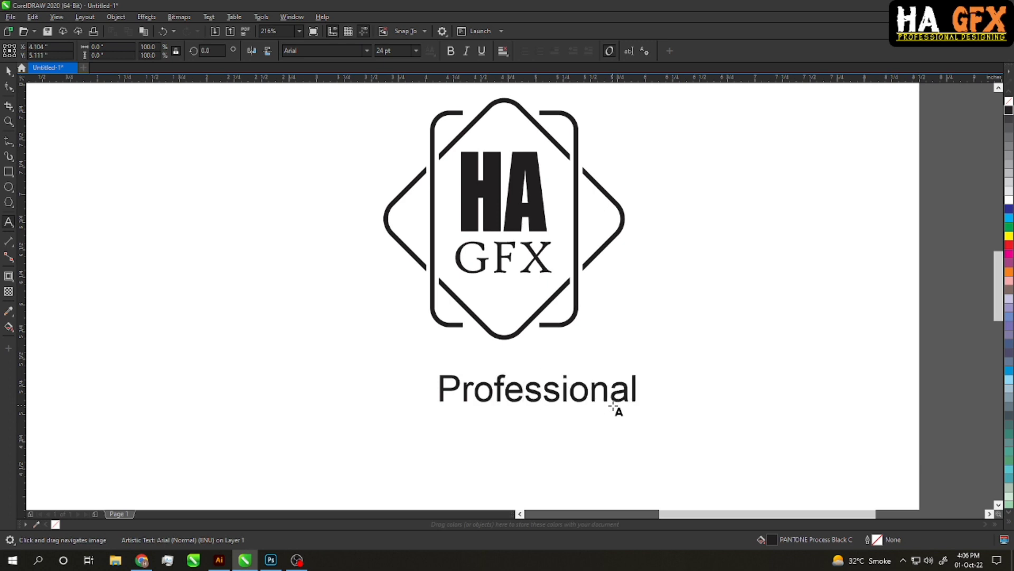
type("Gra")
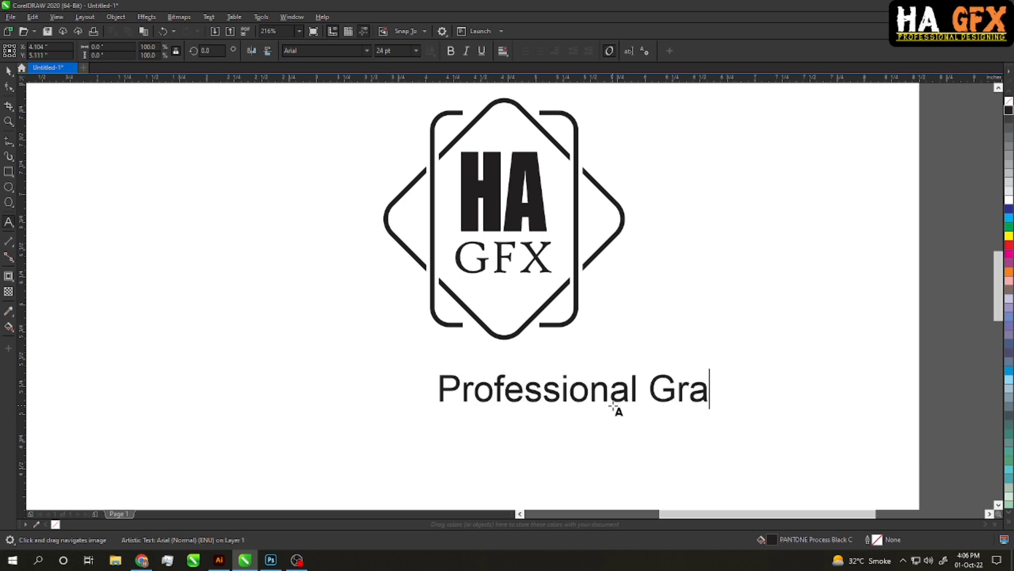
type("phic ")
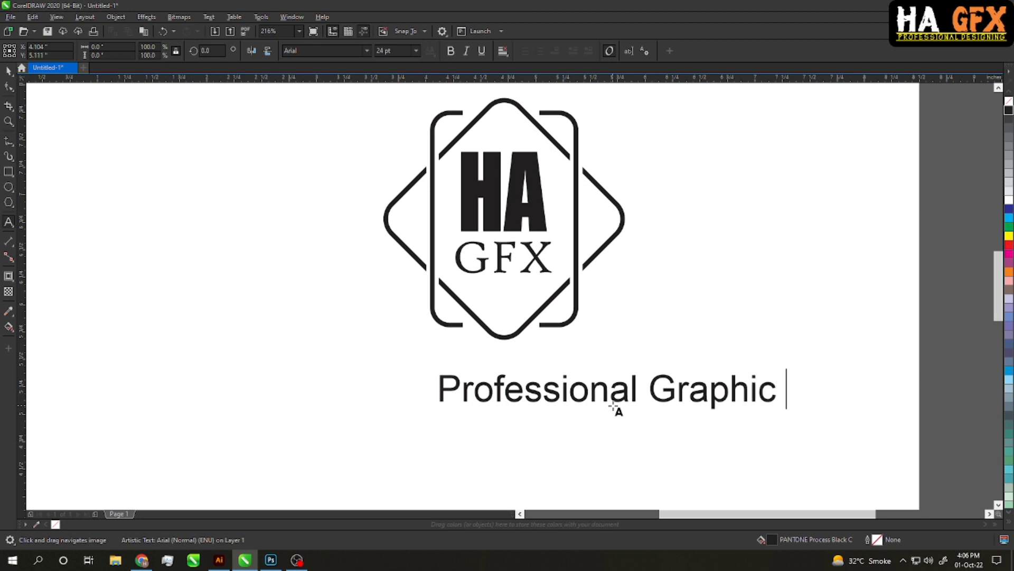
type("Designing")
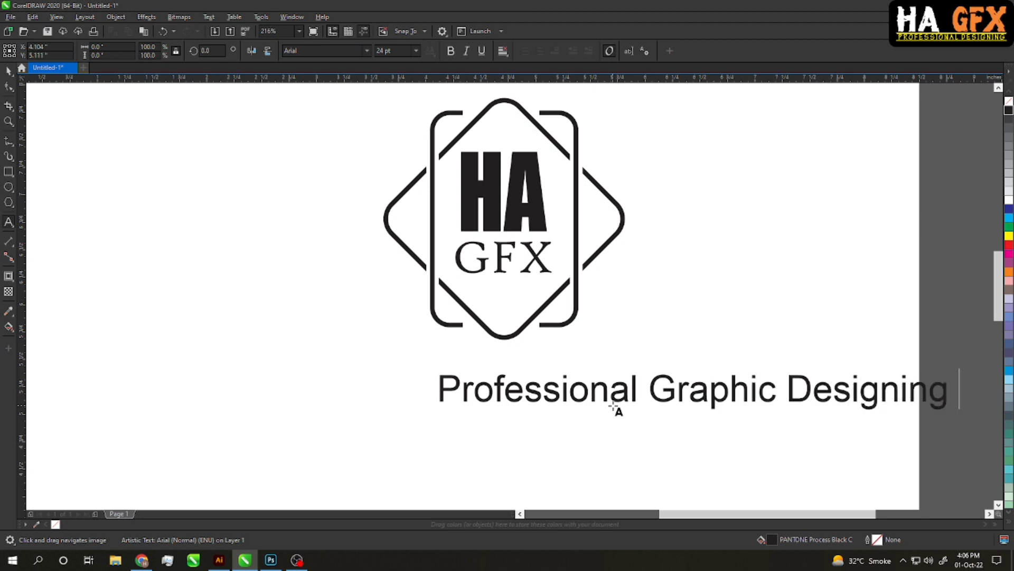
key("ctrl+space")
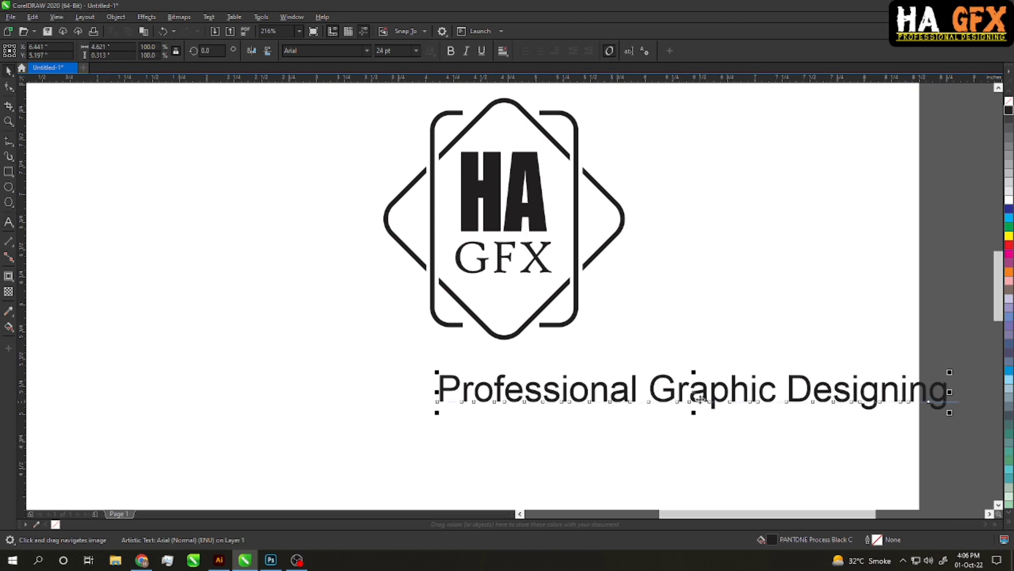
Move the "Professional Graphic Designing" tagline directly beneath the diamond and centre it horizontally on the diamond
left_click_drag(702, 385, 525, 347)
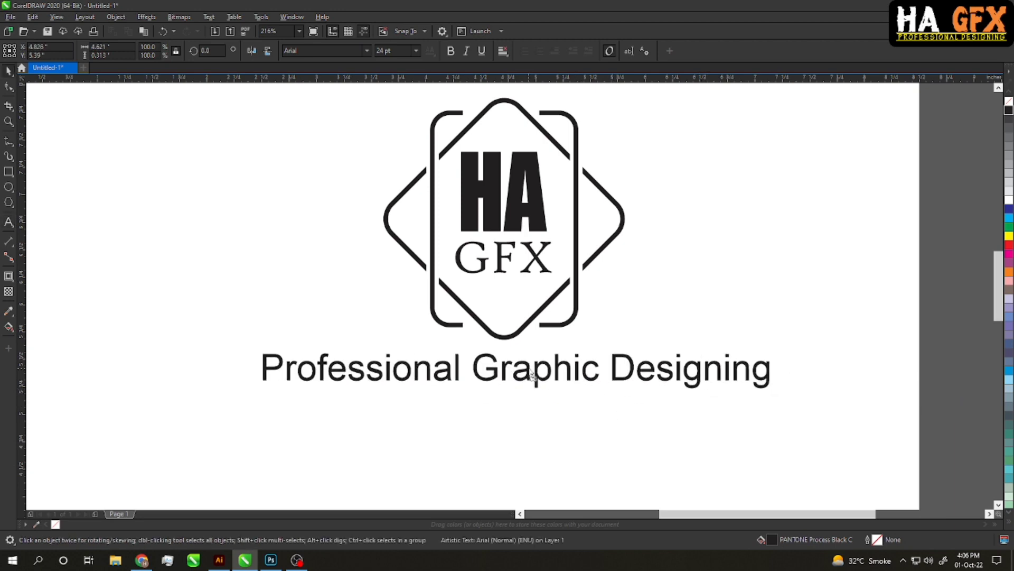
left_click(524, 331, "shift")
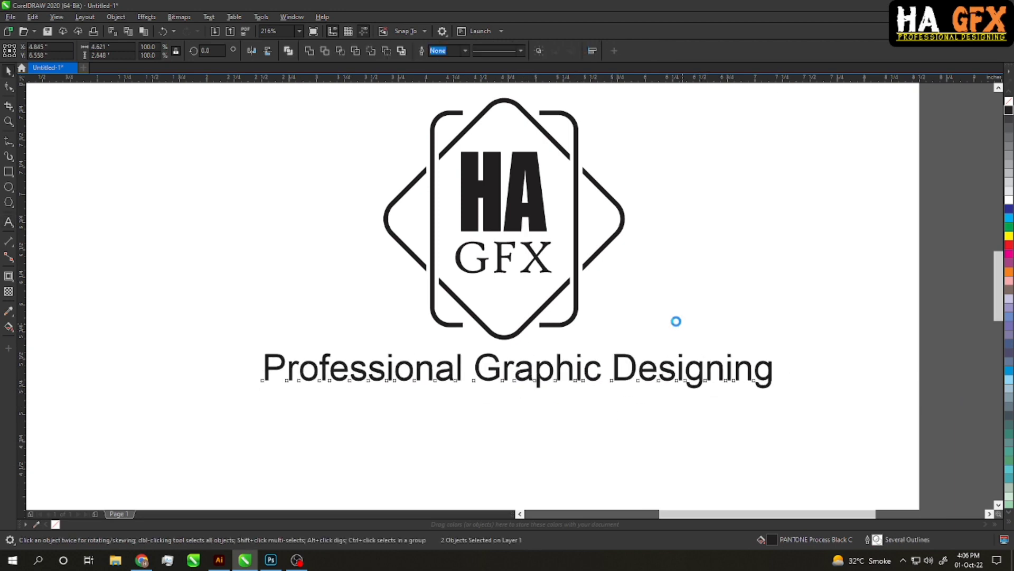
key("c")
left_click(675, 324)
Set the font of the "Professional Graphic Designing" tagline to Myriad Pro Cond, regular
left_click(621, 366)
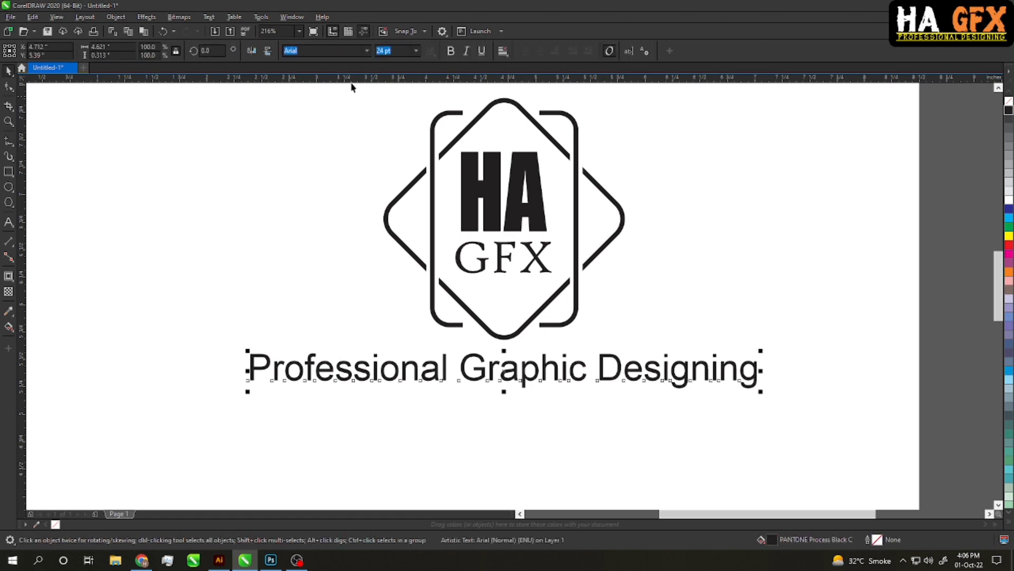
left_click(366, 51)
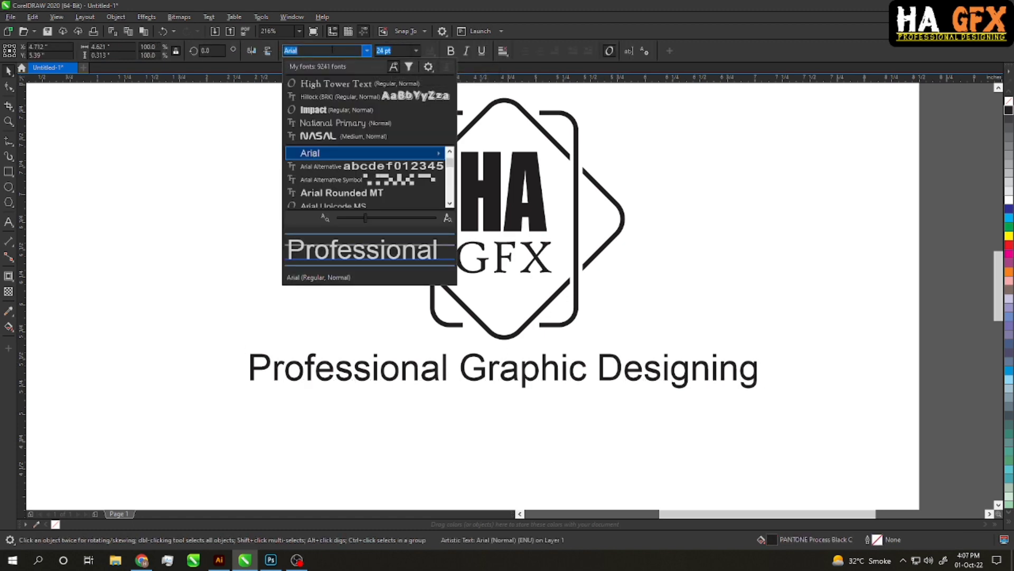
left_click(321, 50)
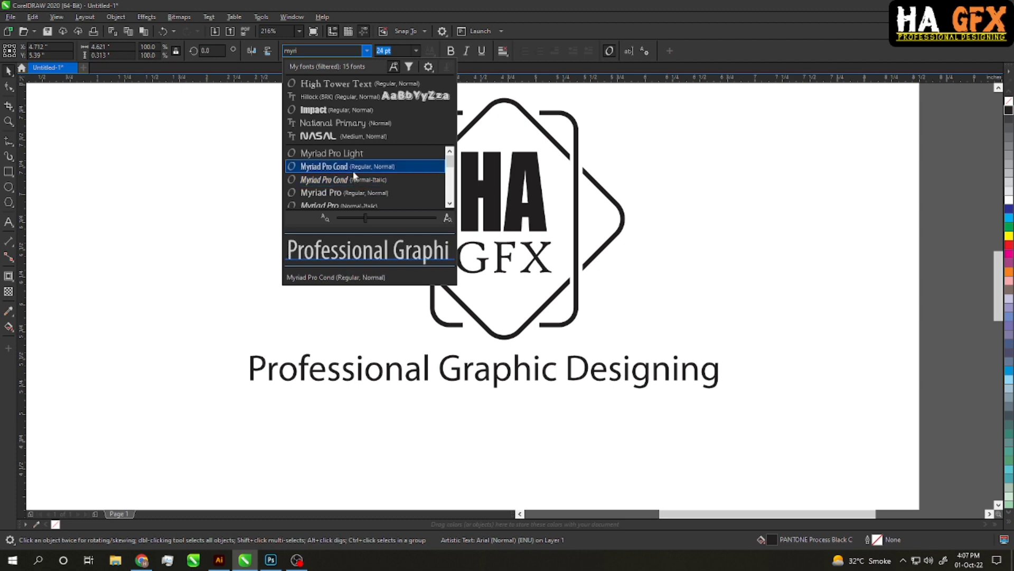
left_click(353, 170)
left_click(475, 430)
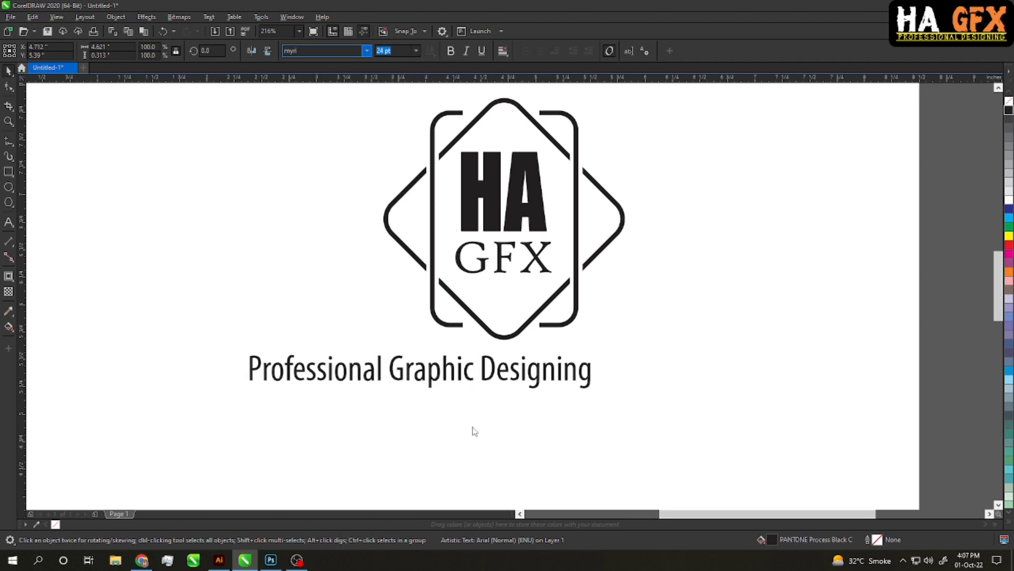
Centre the condensed tagline horizontally on the diamond again
left_click(509, 338, "shift")
key("c")
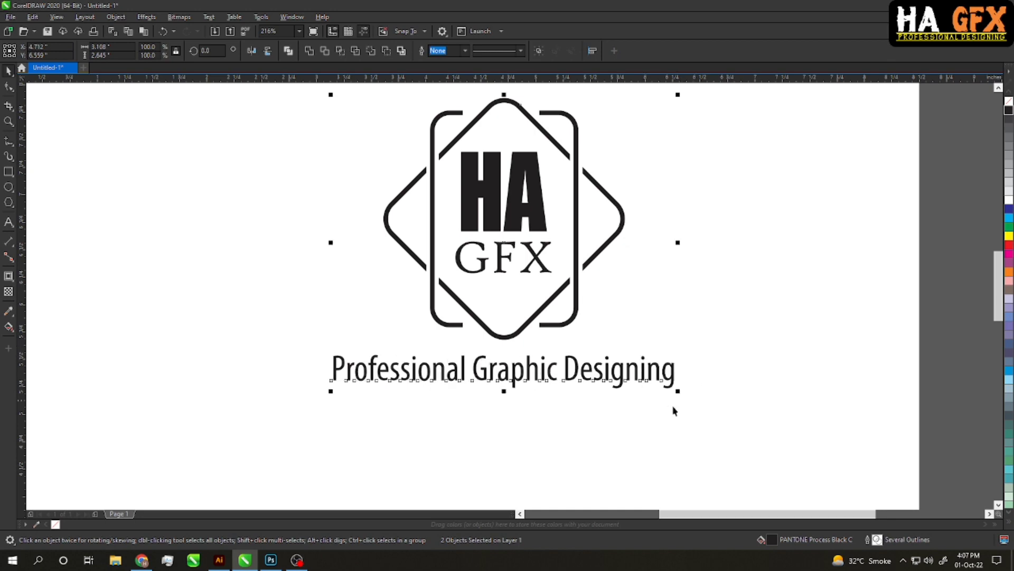
left_click(668, 420)
Shrink the tagline to about 2.36 inches wide and place it close below the diamond's lower corner
left_click_drag(573, 371, 566, 410)
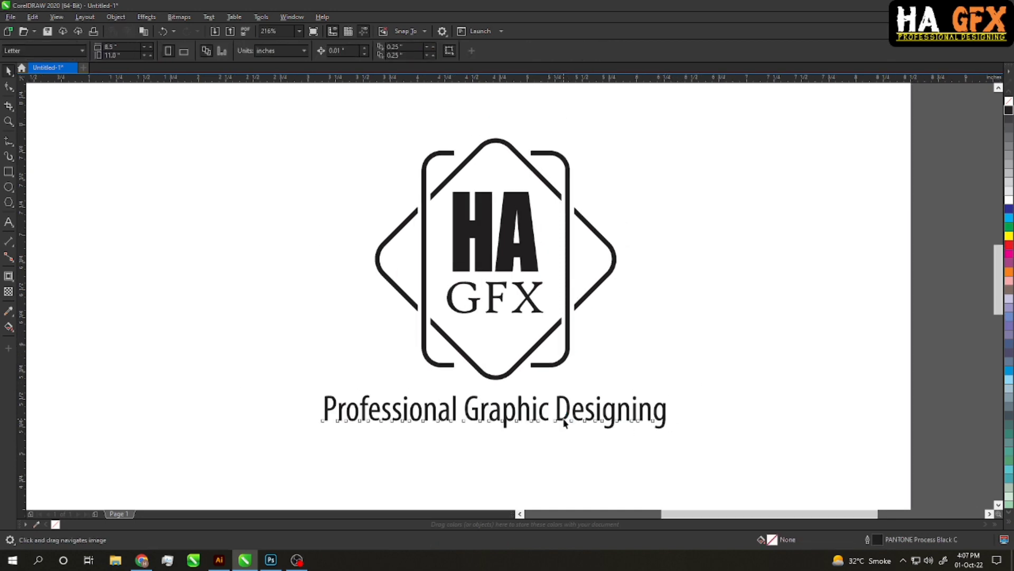
left_click(564, 422)
left_click_drag(668, 432, 629, 440)
scroll(509, 431, "up", 2)
left_click_drag(521, 398, 520, 381)
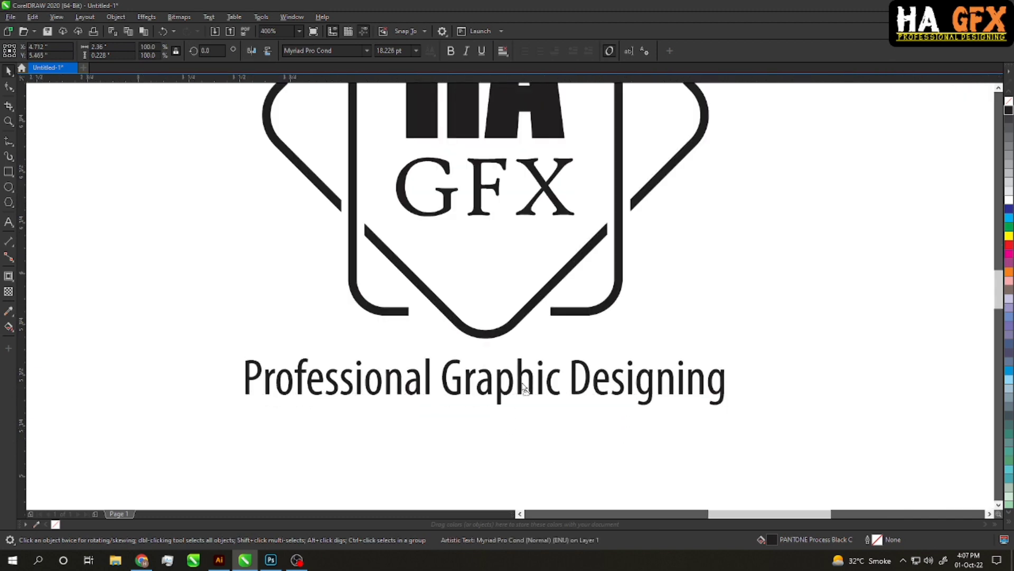
left_click(649, 359)
Add the artistic text "logo Complete" in Arial 24 pt on the empty area left of the finished logo
scroll(650, 358, "down", 4)
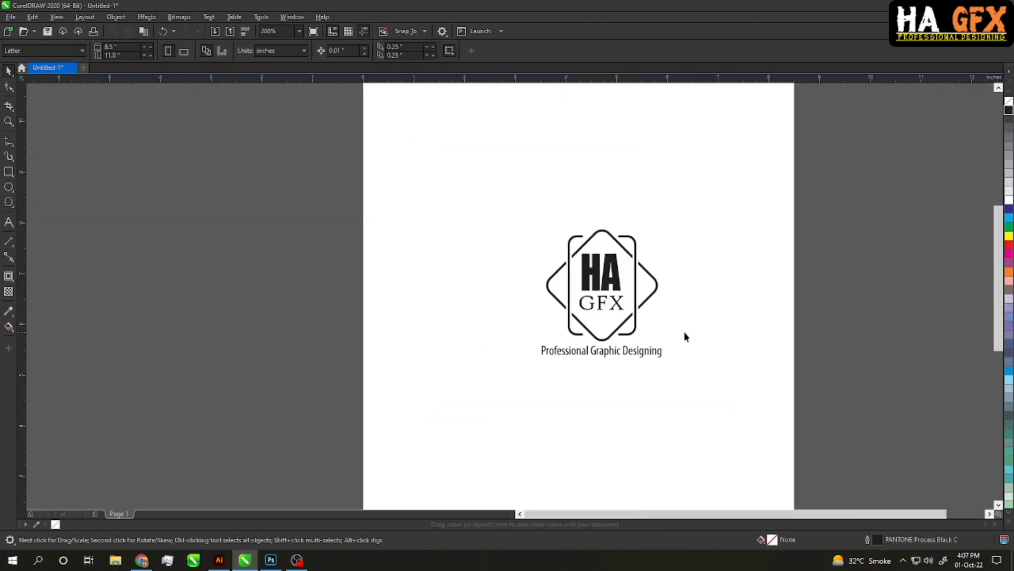
left_click_drag(718, 333, 696, 332)
key("F2")
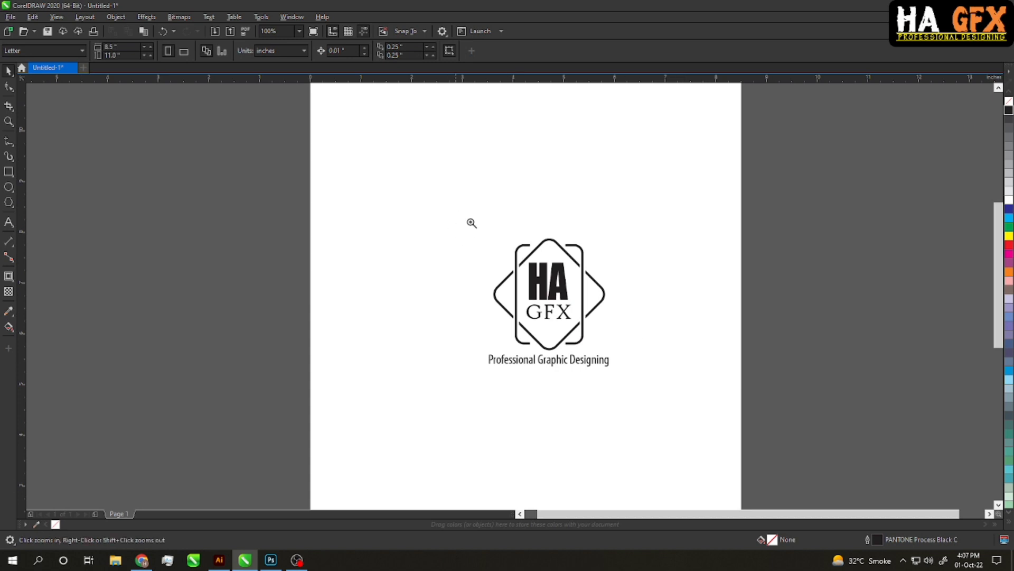
left_click_drag(456, 210, 660, 416)
left_click_drag(667, 357, 684, 367)
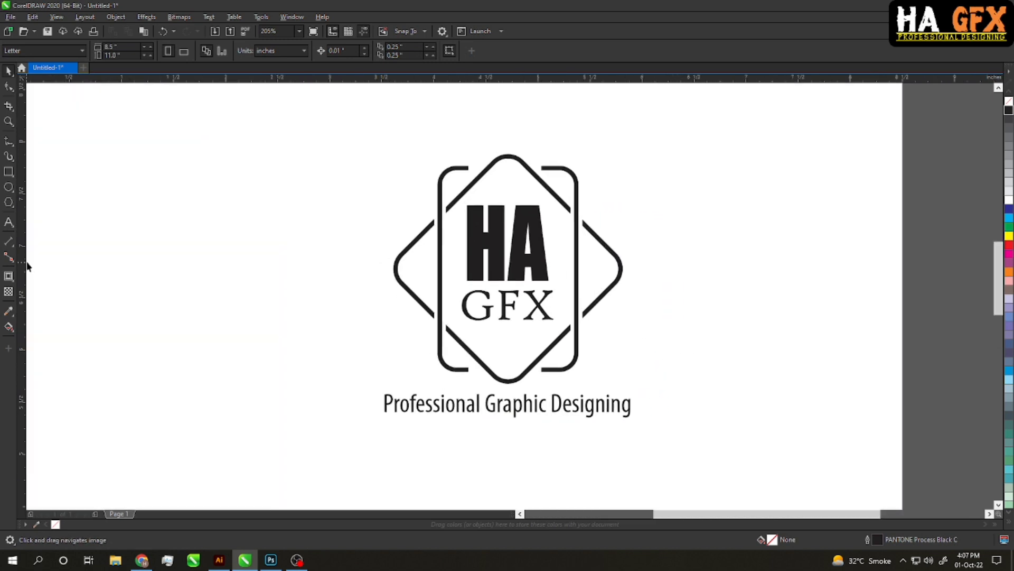
left_click(8, 222)
left_click(139, 320)
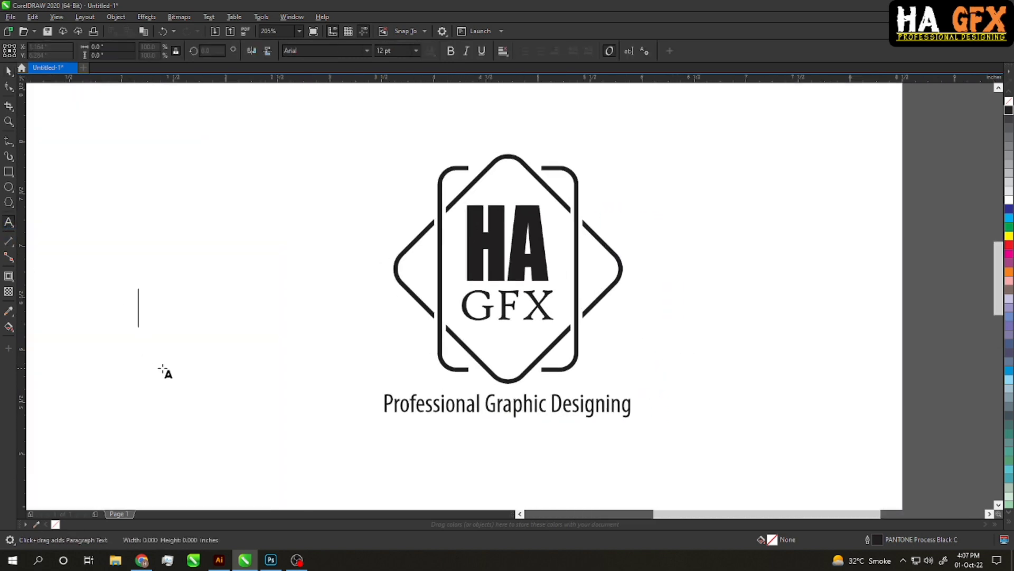
type("logo ")
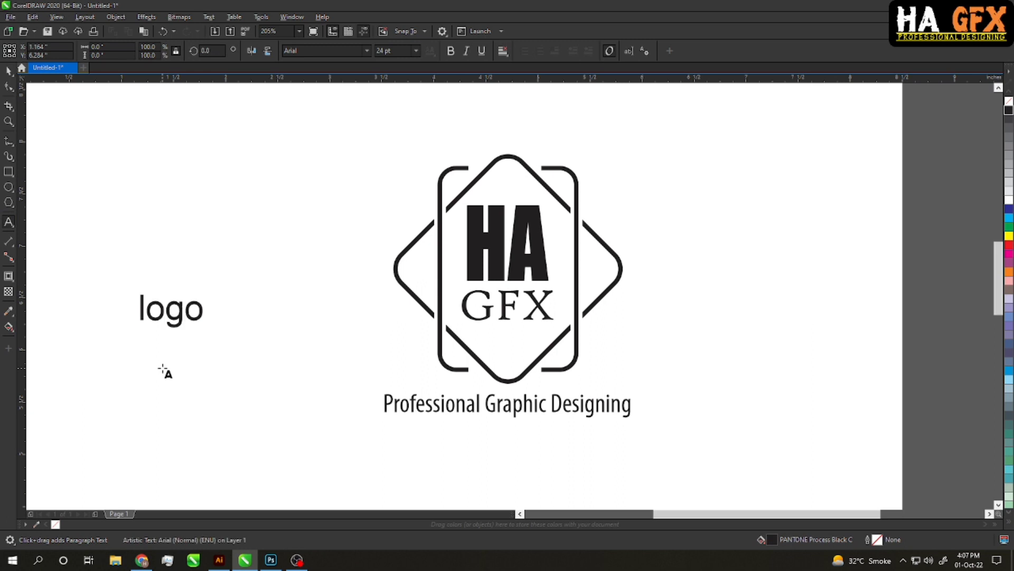
type("Complet")
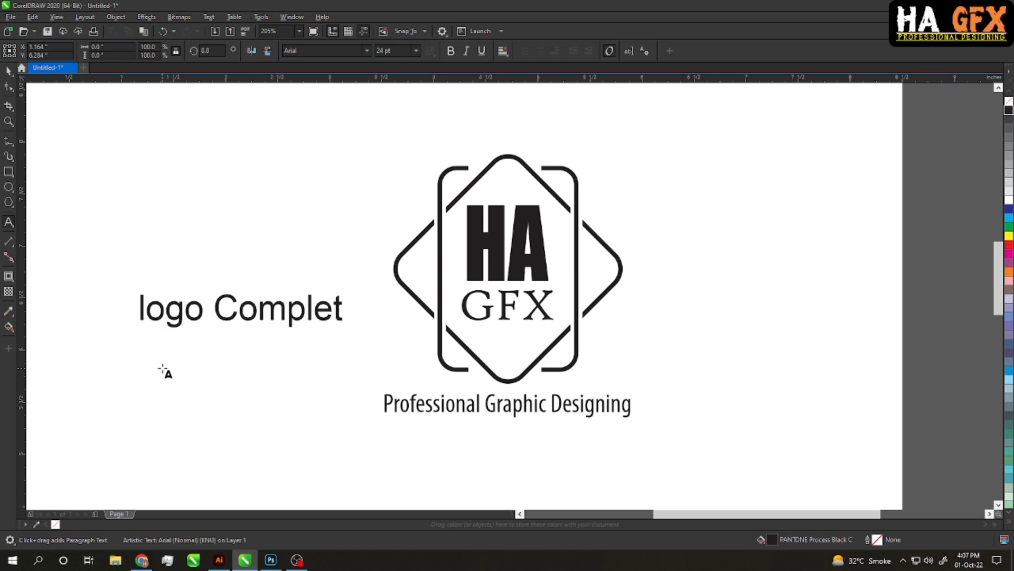
type("e")
key("ctrl+space")
left_click(258, 375)
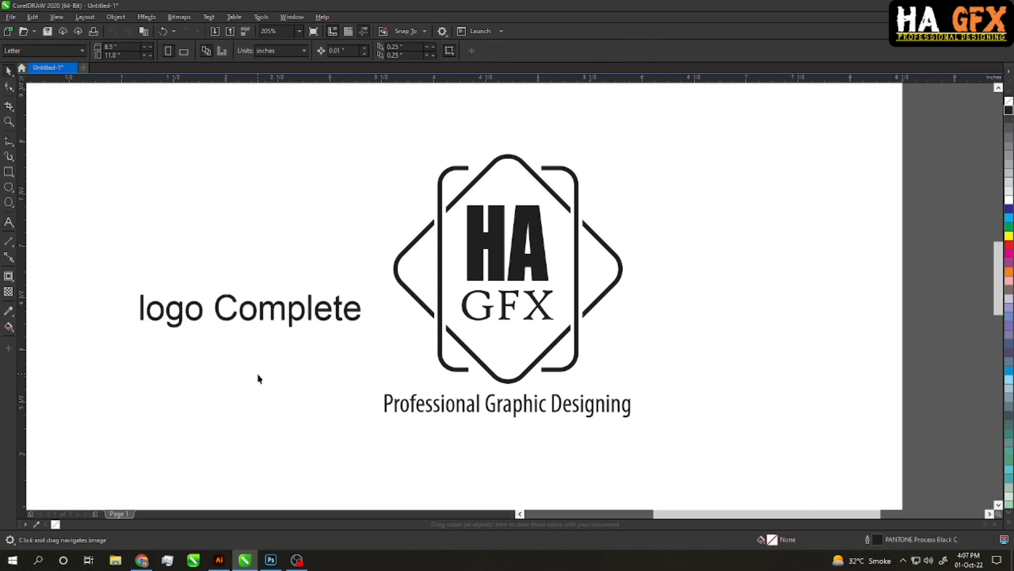
Move the "logo Complete" text up and slightly left, level with the upper part of the "HA" lettering, and deselect it
left_click_drag(310, 318, 269, 229)
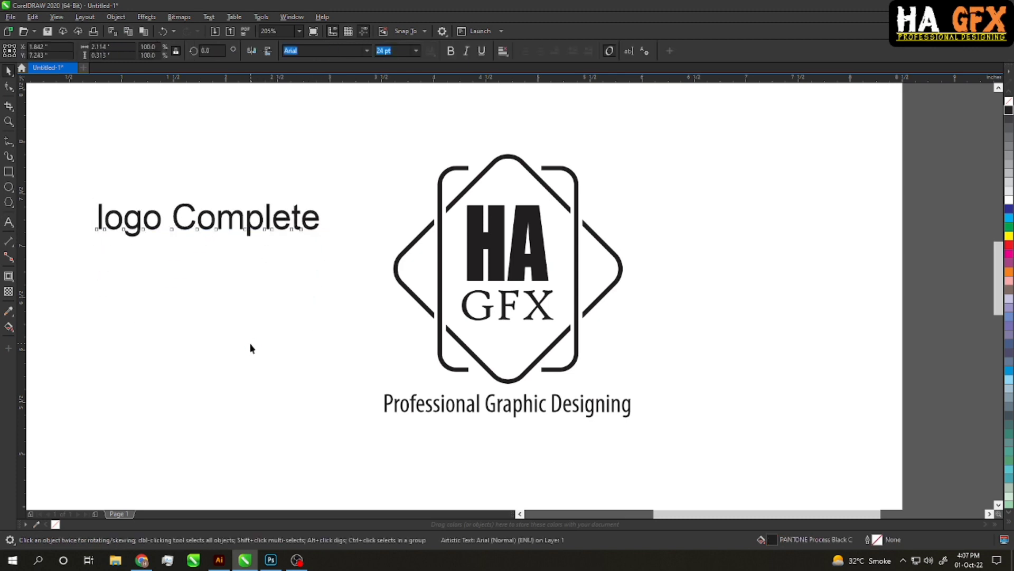
left_click(251, 346)
left_click_drag(264, 347, 271, 348)
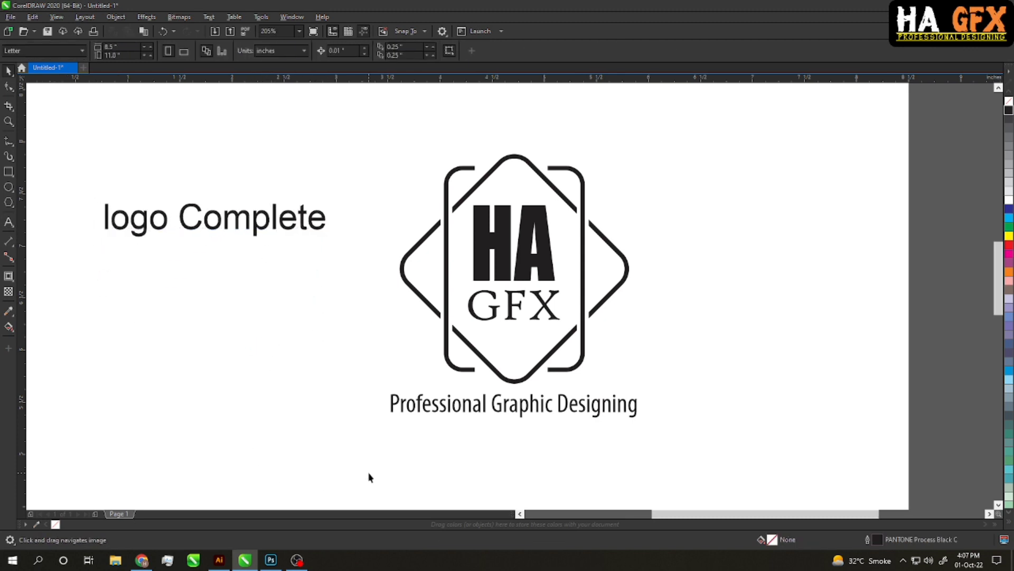
Switch to Chrome, subscribe to the HA GFX YouTube channel and turn on all its notifications
left_click(143, 561)
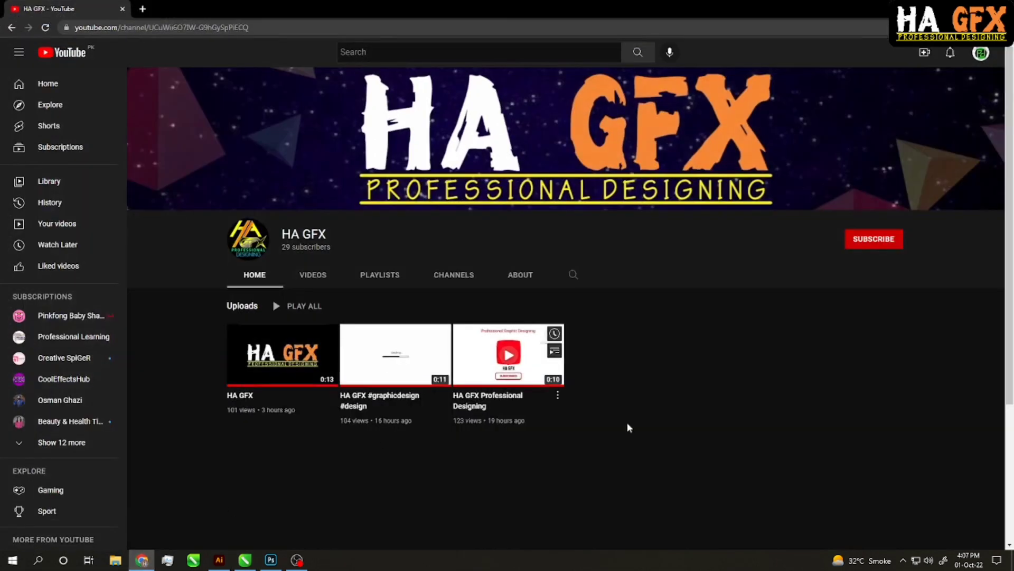
left_click(867, 246)
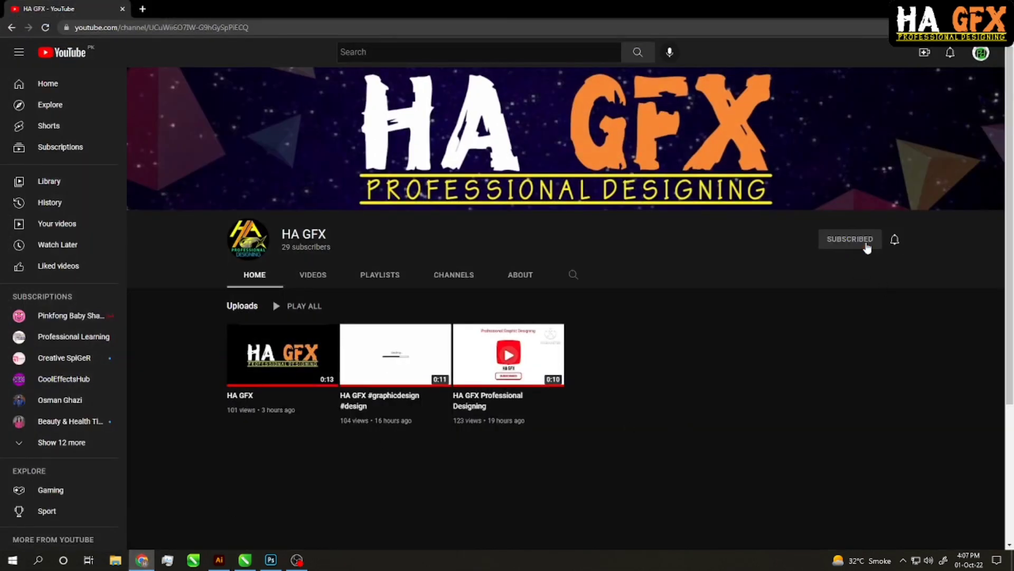
left_click(896, 242)
left_click(935, 267)
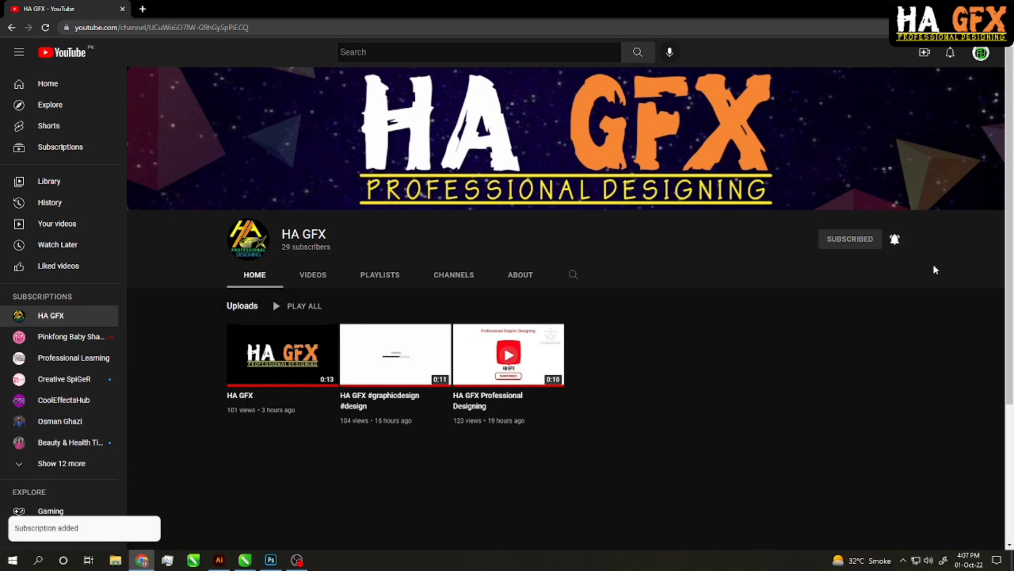